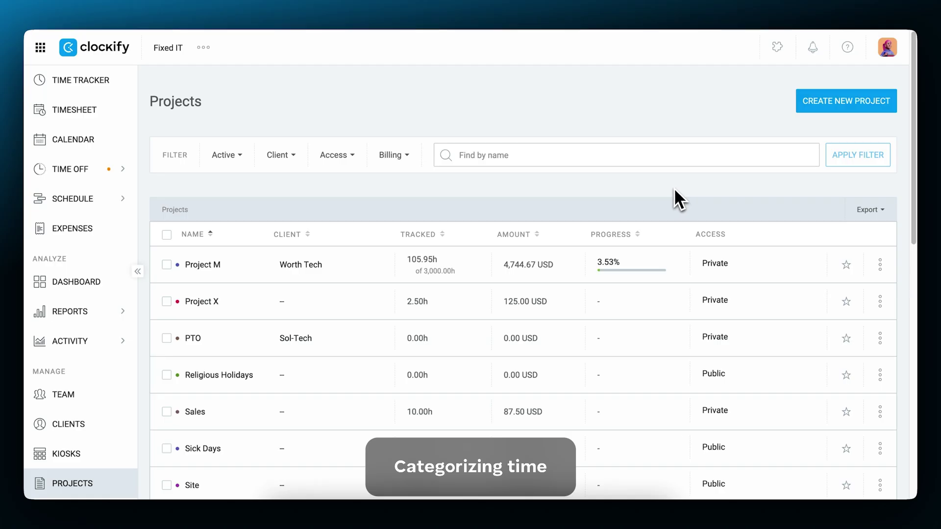
Create a new teal-coloured project named Sales Team
left_click(845, 106)
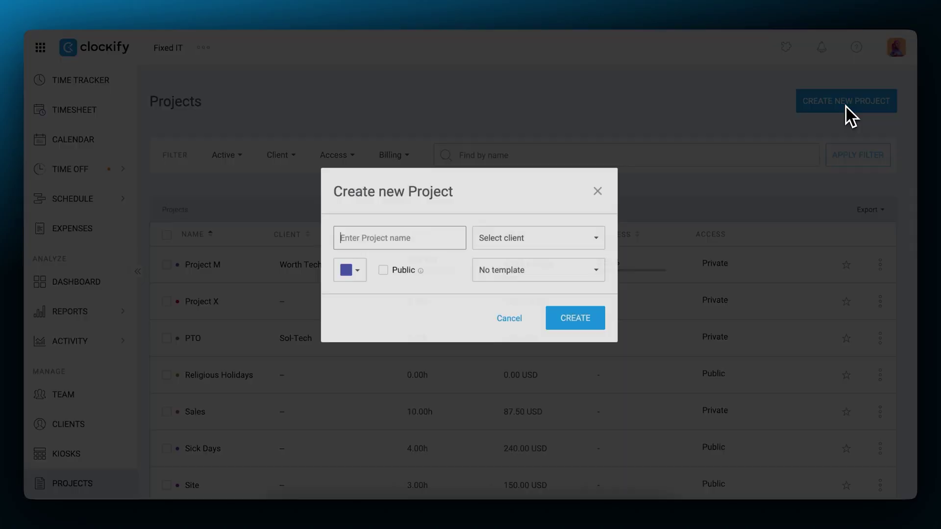
type("Sales Team")
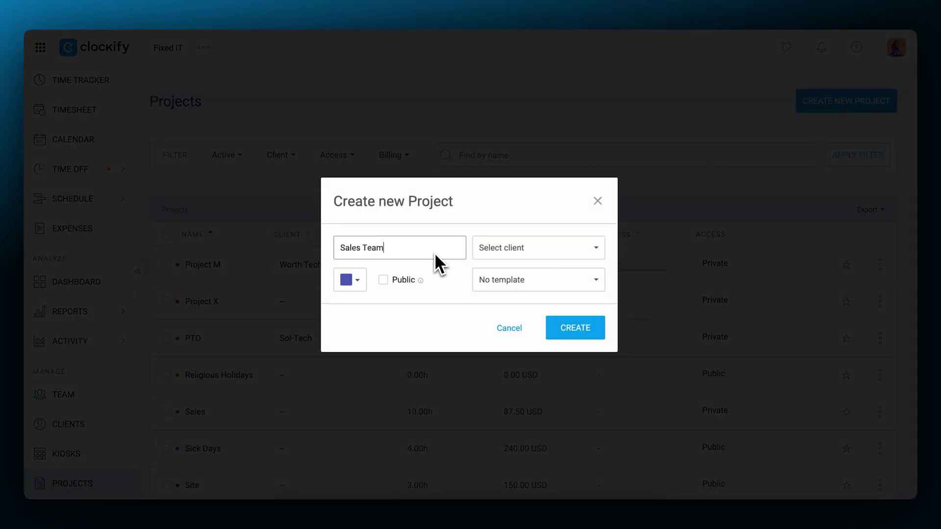
left_click(359, 284)
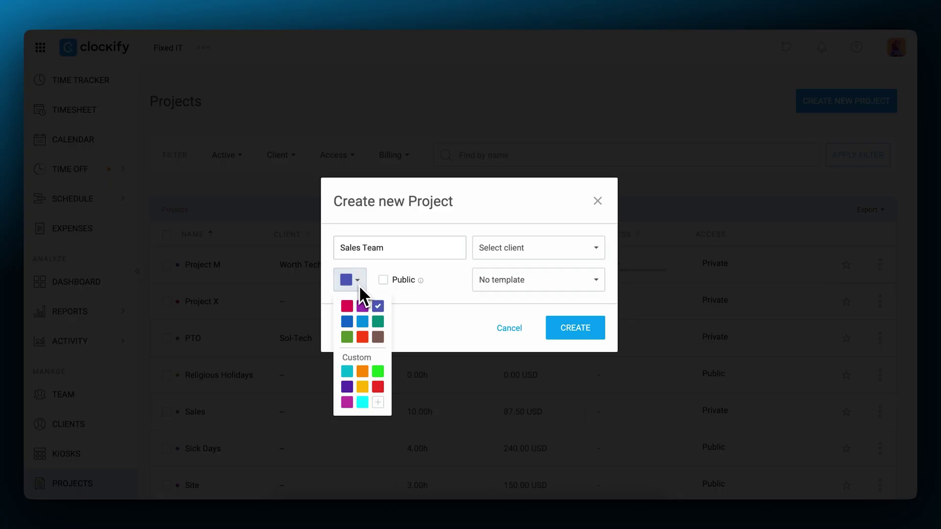
left_click(377, 322)
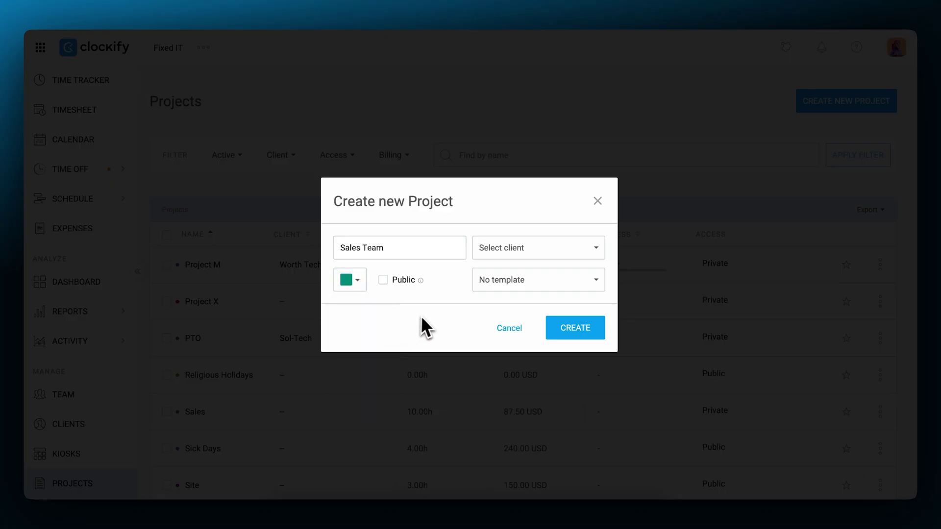
left_click(579, 329)
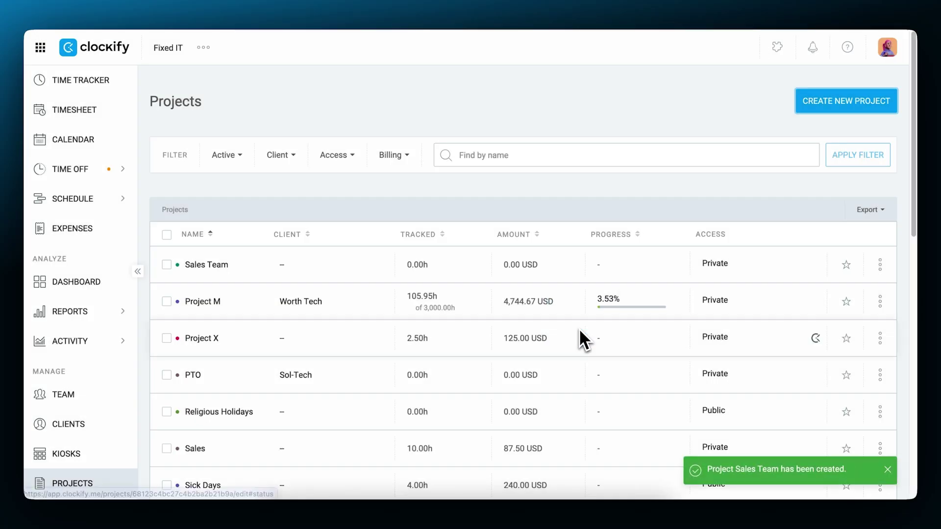
Add Emails and Meetings tasks to the Sales Team project
left_click(220, 268)
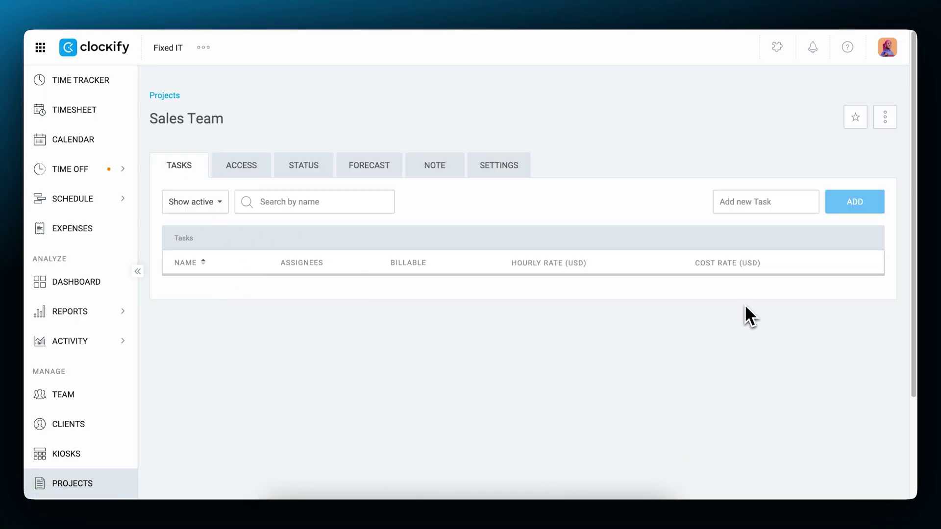
left_click(759, 205)
type("Emails")
left_click(835, 210)
left_click(787, 206)
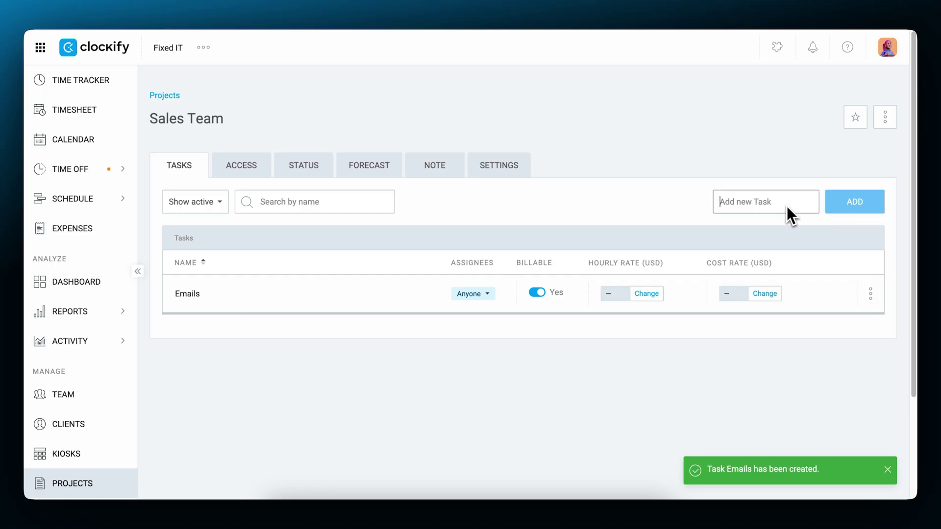
type("Meetings")
left_click(848, 208)
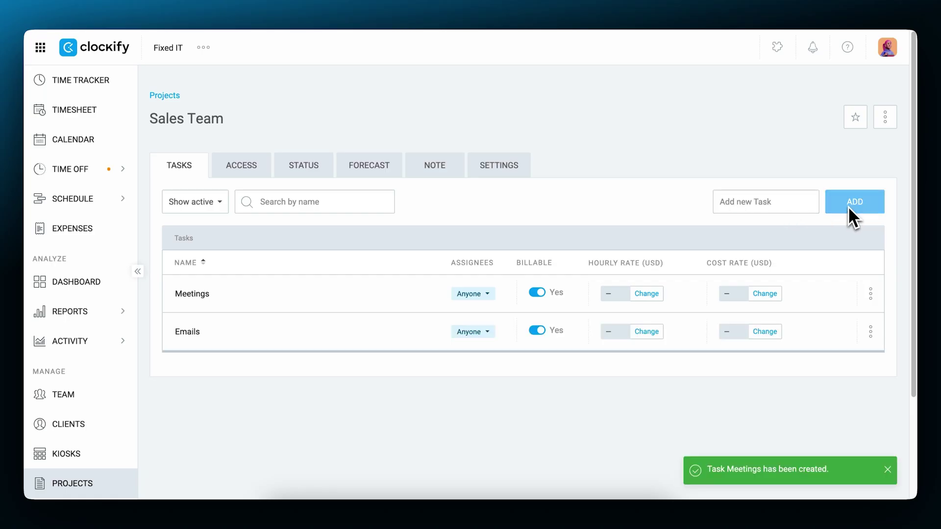
left_click(99, 84)
left_click(591, 101)
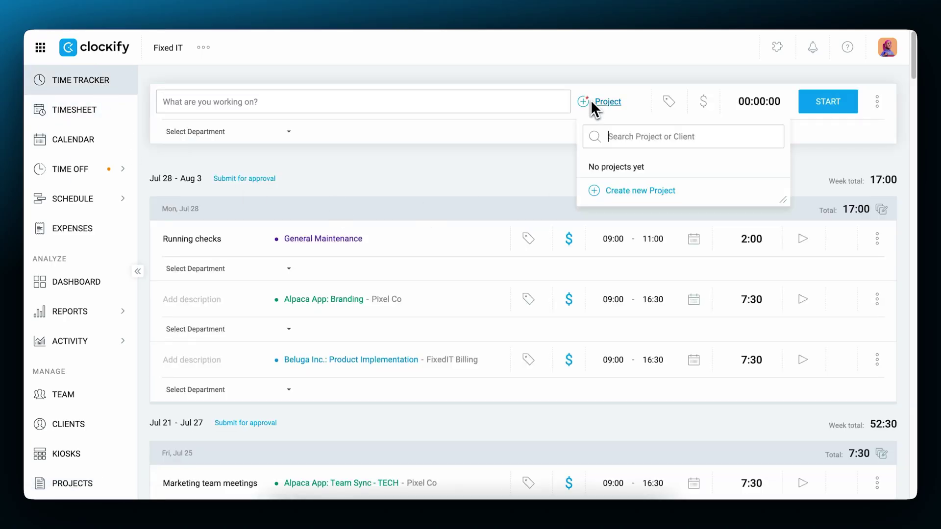
type("sales")
left_click(736, 214)
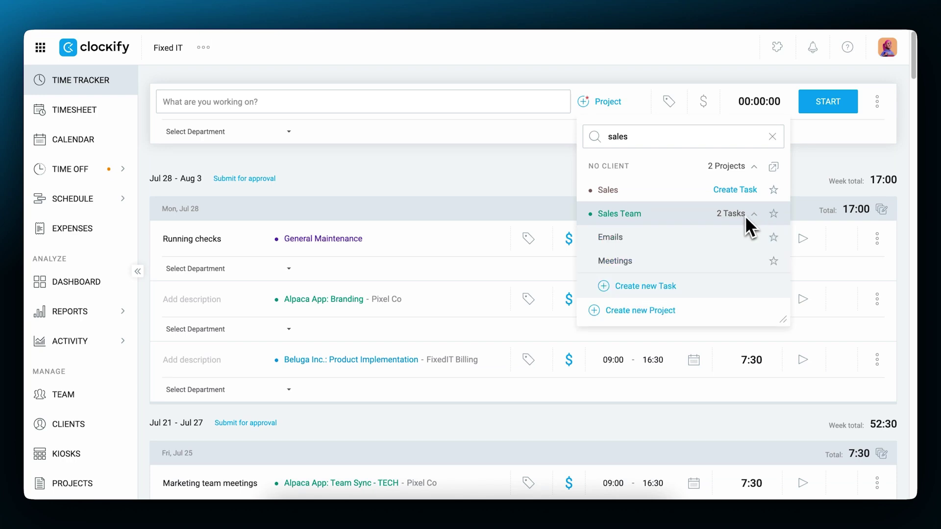
left_click(399, 211)
mouse_move(69, 311)
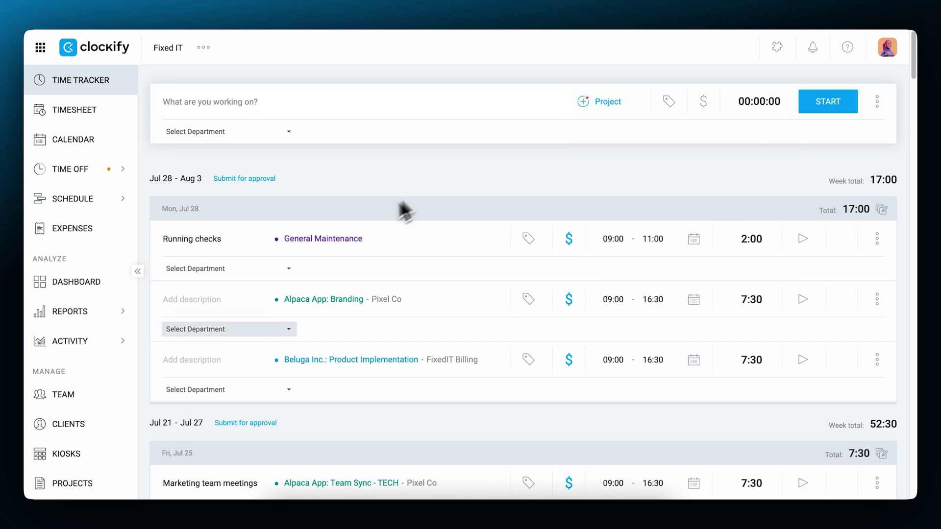
left_click(182, 360)
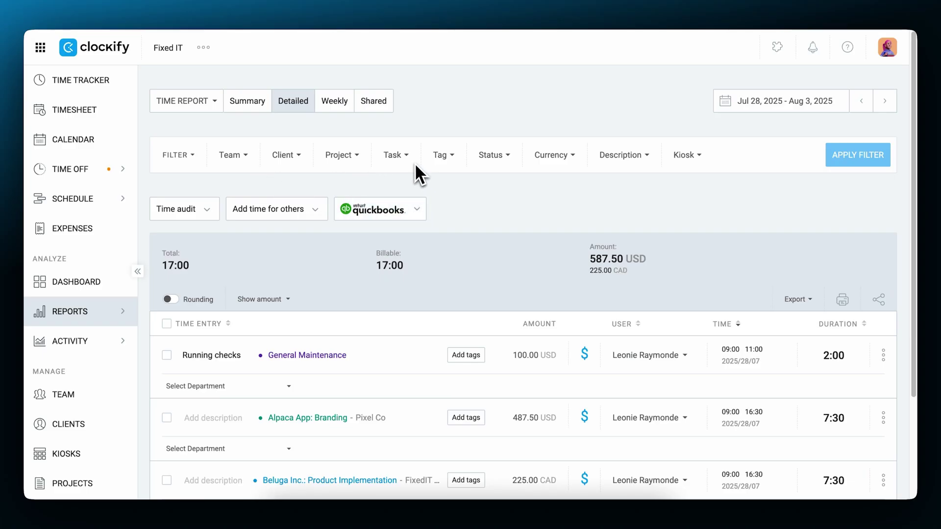
left_click(203, 48)
left_click(227, 72)
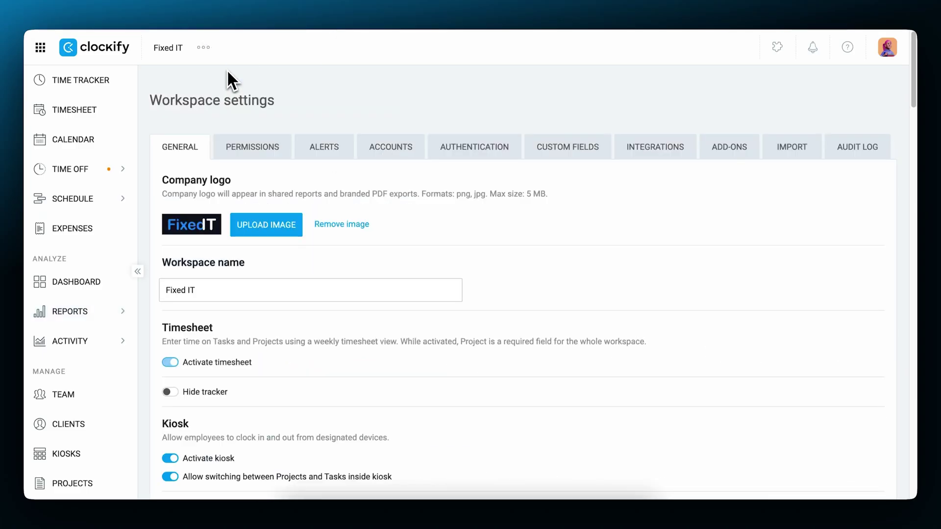
scroll(497, 309, "down", 3)
scroll(517, 331, "down", 1)
scroll(471, 331, "down", 1)
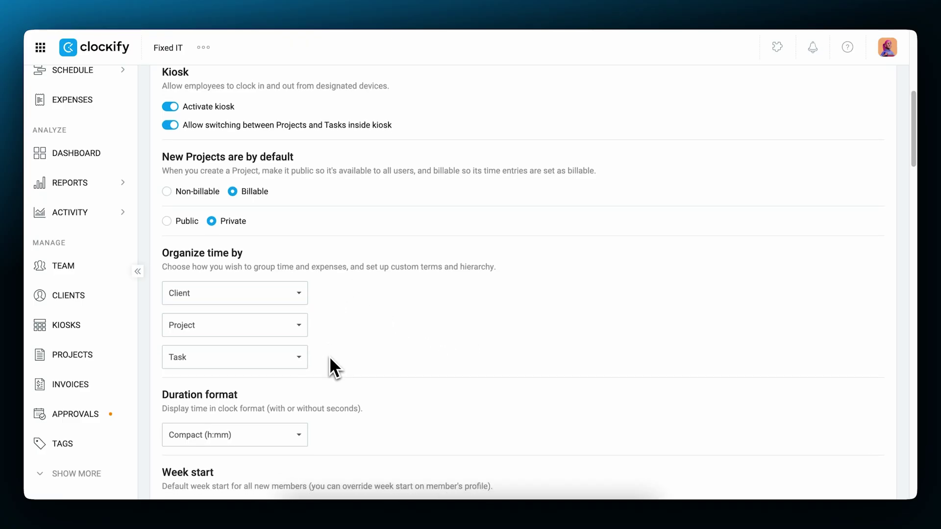
left_click(304, 298)
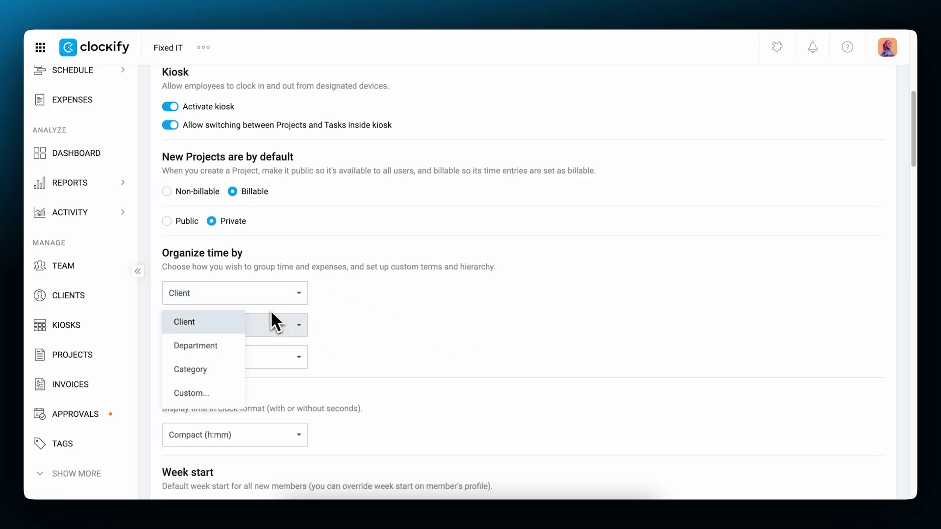
left_click(217, 322)
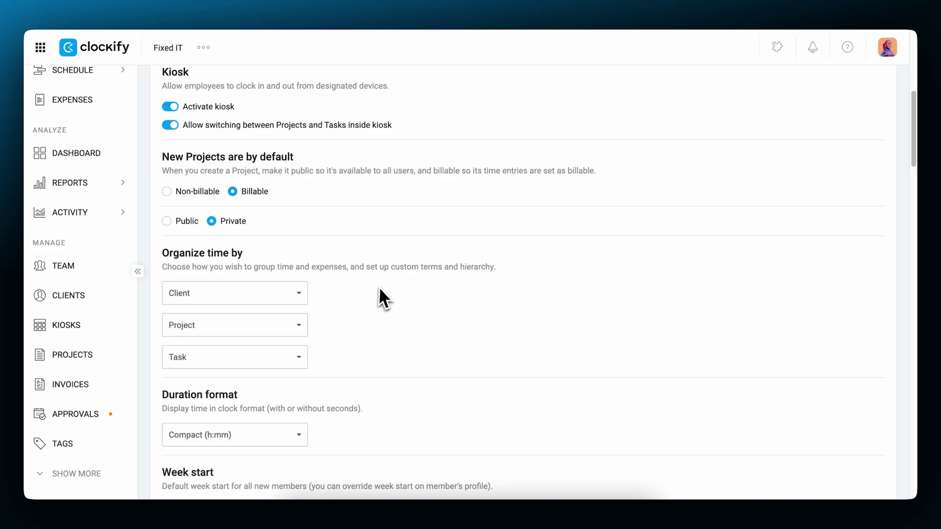
scroll(379, 287, "up", 5)
Start a timer for 'Meeting reports' on Sales Team: Meetings, tagged Client
left_click(76, 86)
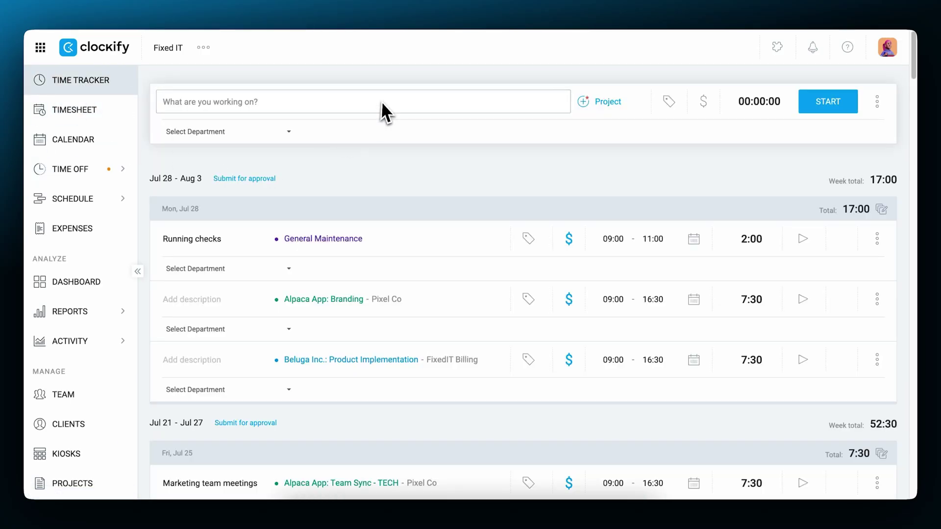
left_click(380, 100)
type("Meeting reports")
left_click(604, 102)
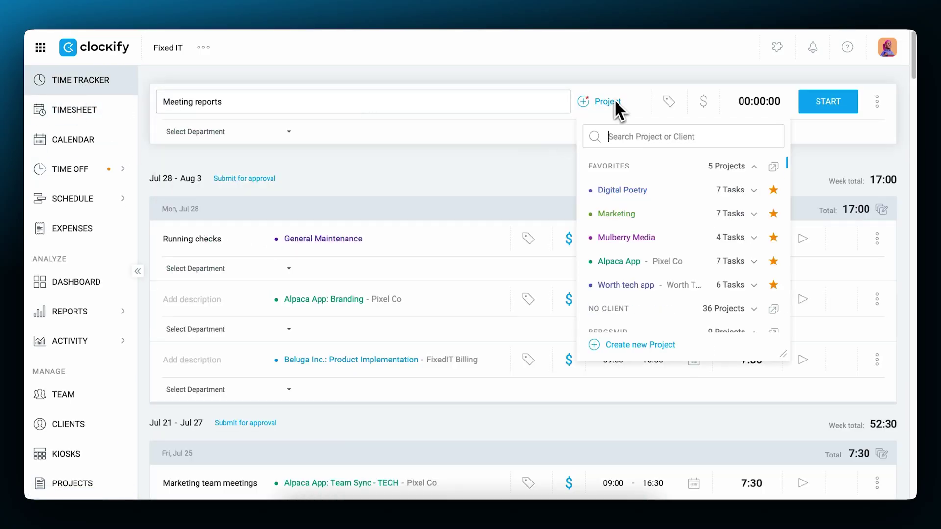
type("sales")
left_click(753, 212)
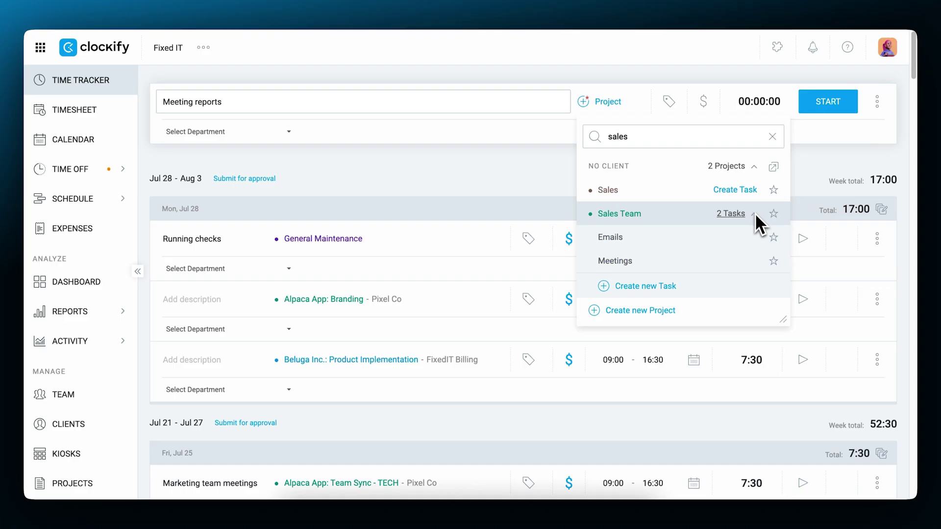
left_click(692, 254)
left_click(668, 101)
scroll(753, 238, "down", 1)
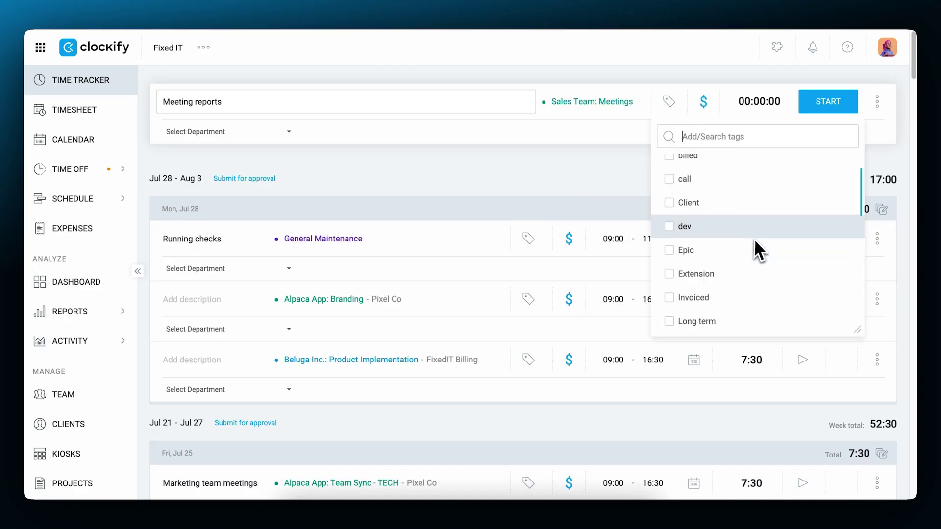
scroll(728, 234, "up", 1)
left_click(691, 231)
left_click(817, 103)
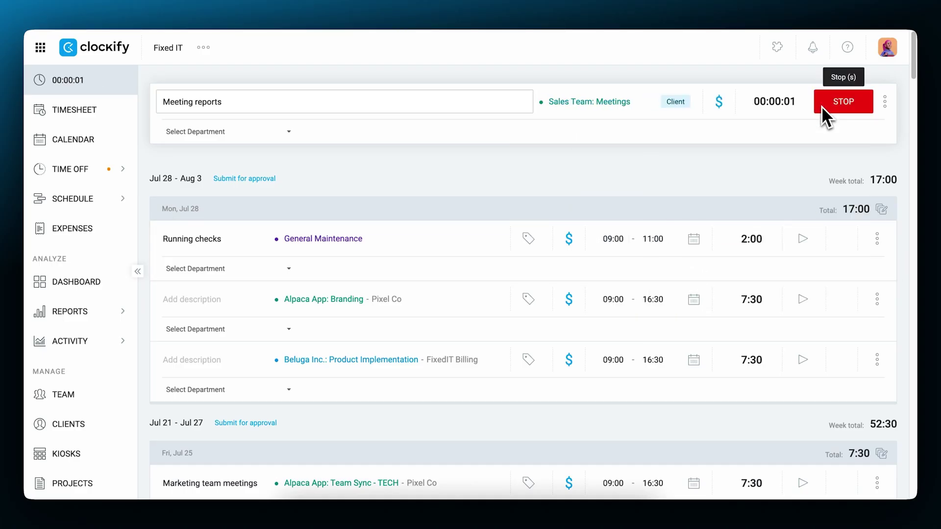
Review the tag filter in the detailed report and the workspace's tags list
mouse_move(70, 311)
left_click(184, 357)
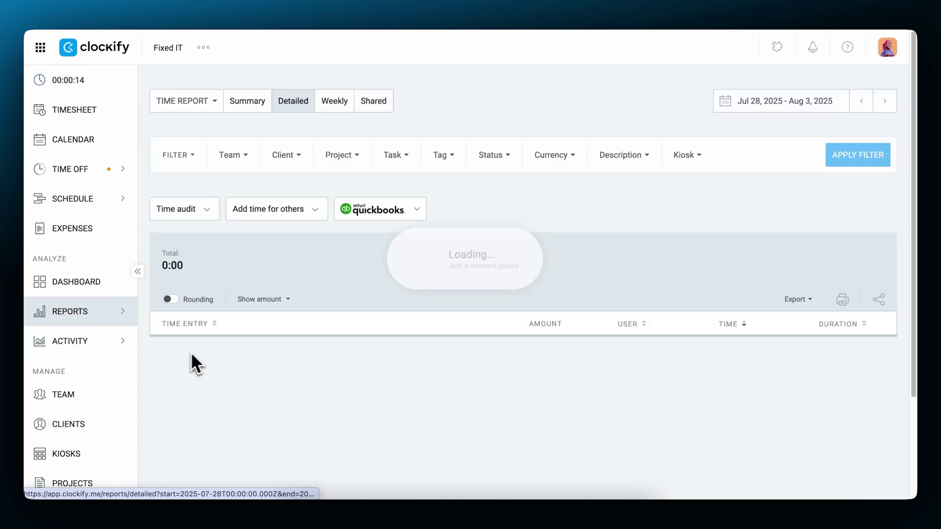
left_click(443, 155)
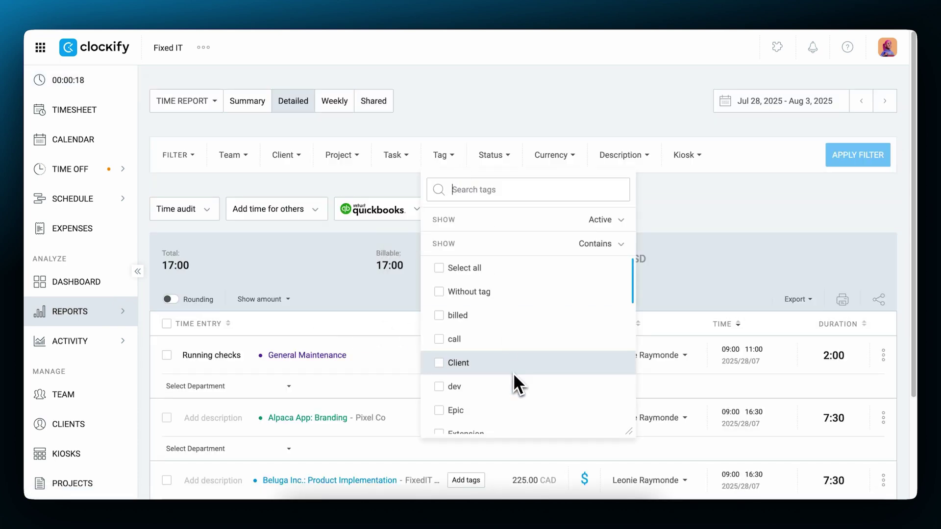
scroll(459, 193, "down", 3)
left_click(90, 444)
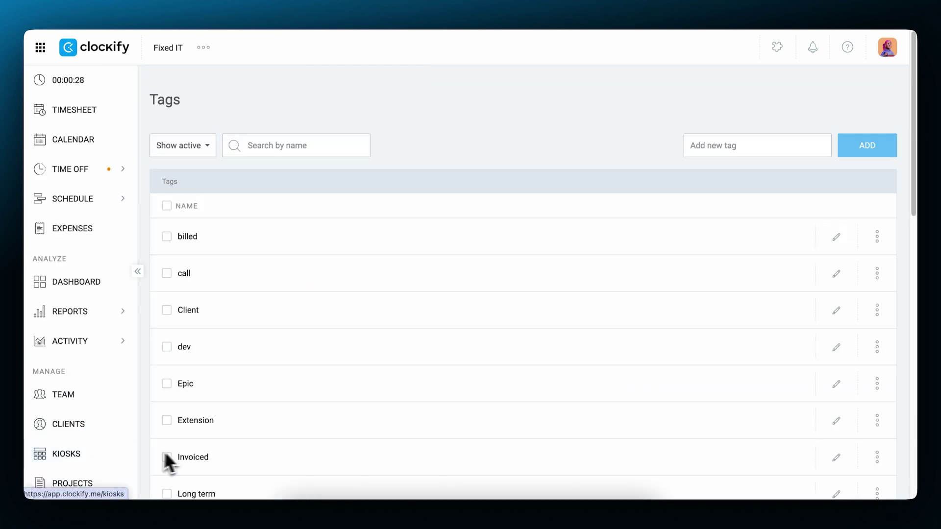
scroll(342, 316, "down", 5)
scroll(338, 294, "down", 2)
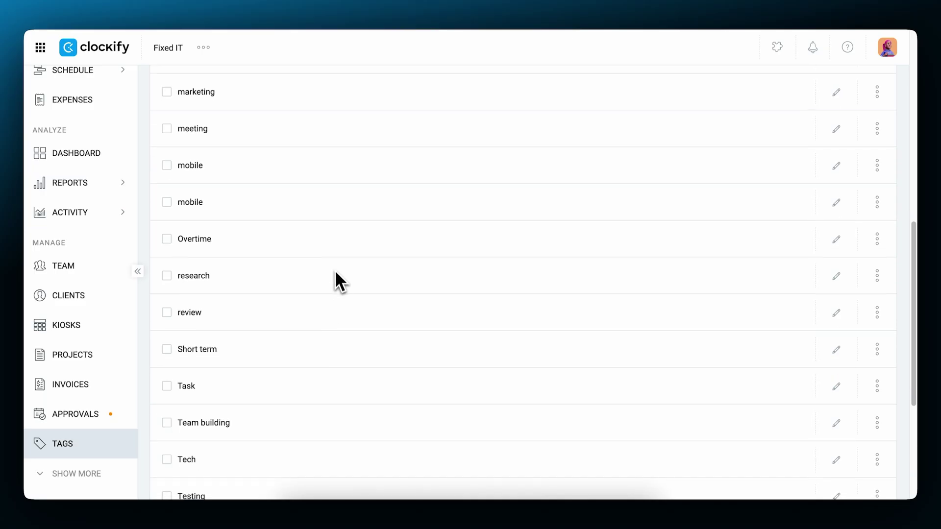
scroll(338, 266, "down", 3)
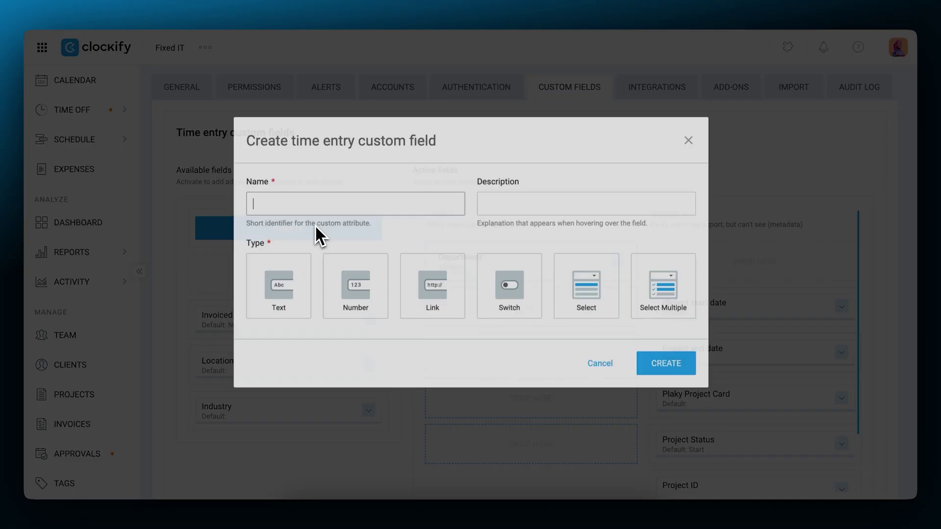
type("Project link")
Create a link-type 'Project link' custom field and move it into the visible fields
left_click(421, 296)
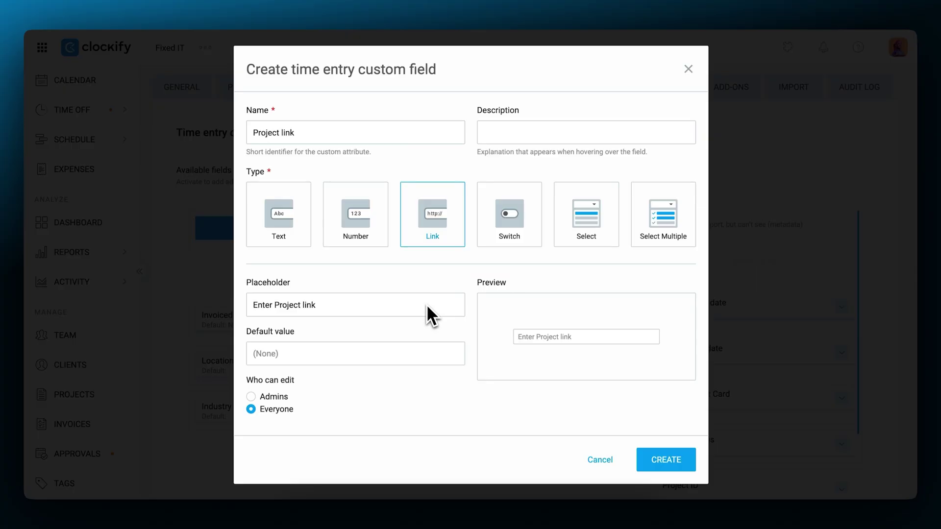
left_click(666, 460)
mouse_move(289, 449)
left_mouse_down()
mouse_move(541, 299)
mouse_move(536, 308)
left_mouse_up()
scroll(87, 133, "up", 2)
Create the Sales Team Holidays project with a Team Building task
left_click(82, 82)
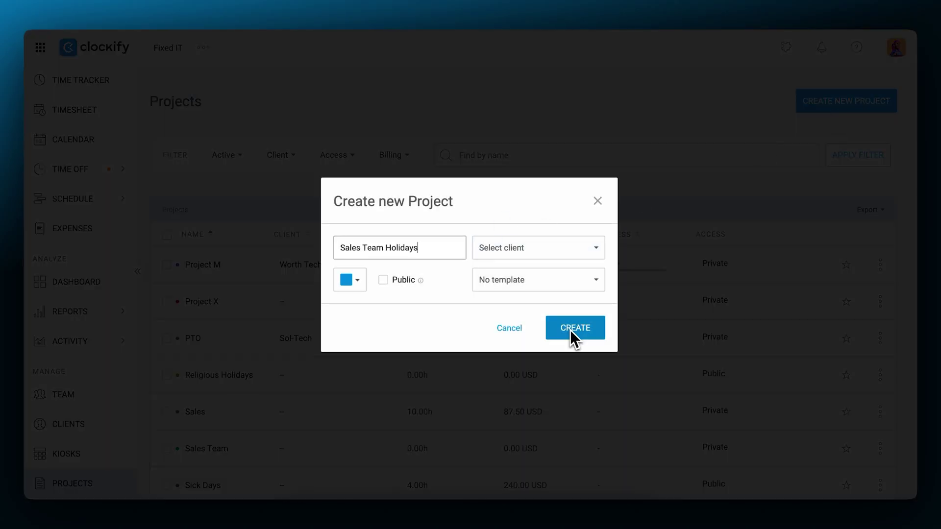
left_click(569, 331)
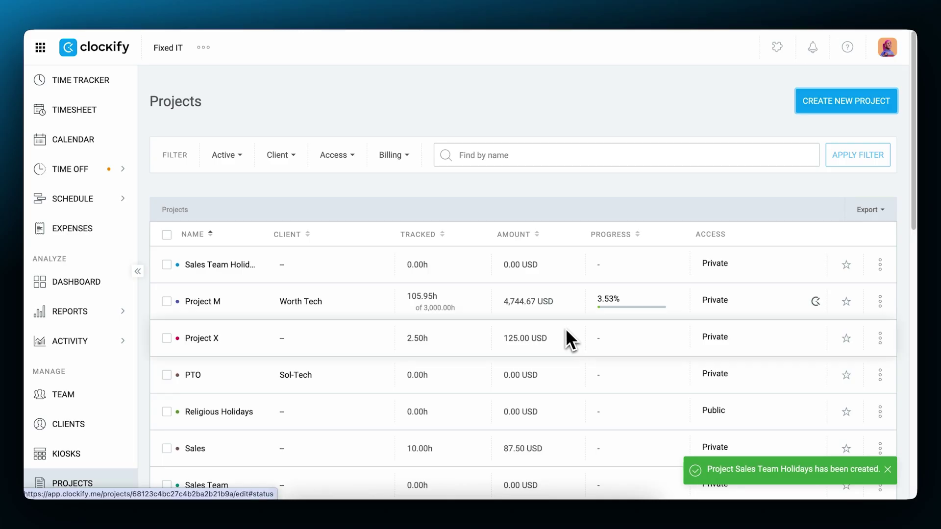
left_click(756, 210)
type("Team Building")
left_click(846, 207)
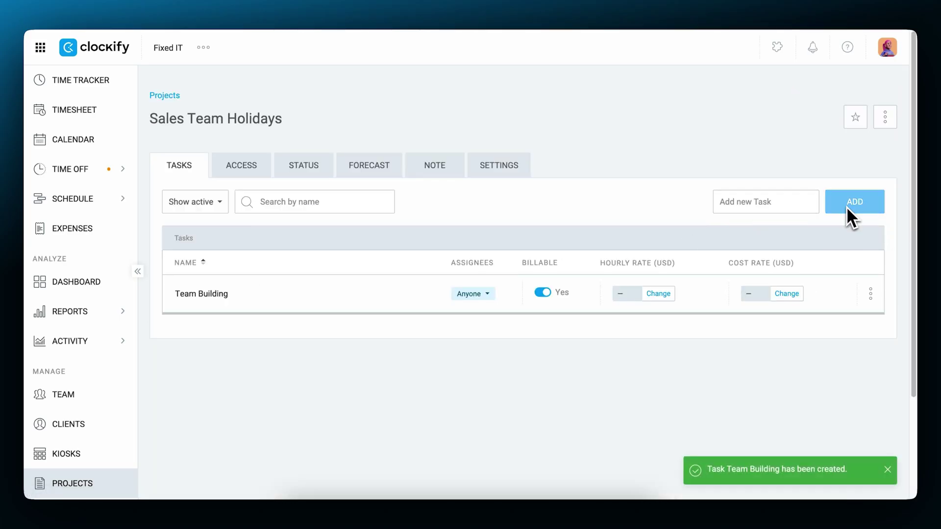
Import projects, clients and tags from project_import_file.csv via workspace settings
left_click(203, 48)
left_click(263, 84)
left_click(792, 148)
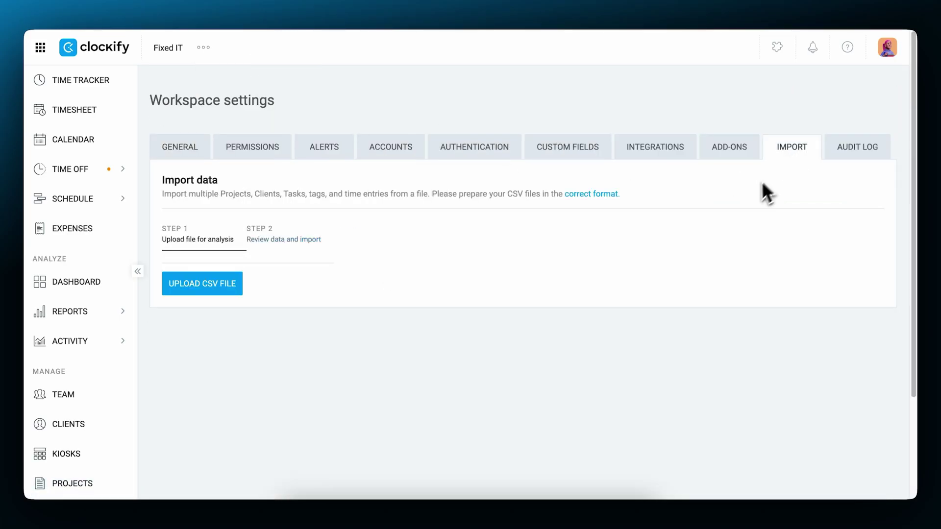
left_click(214, 289)
left_click(267, 166)
left_click(810, 352)
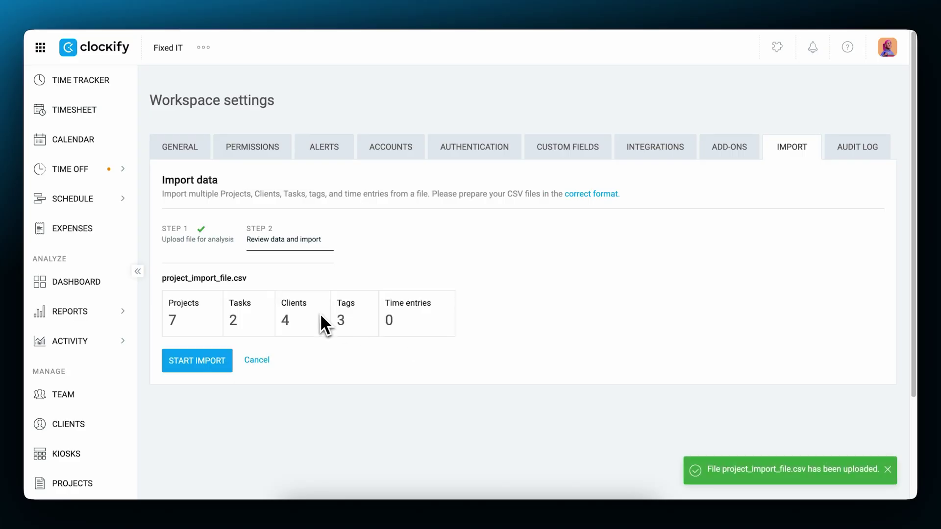
left_click(198, 361)
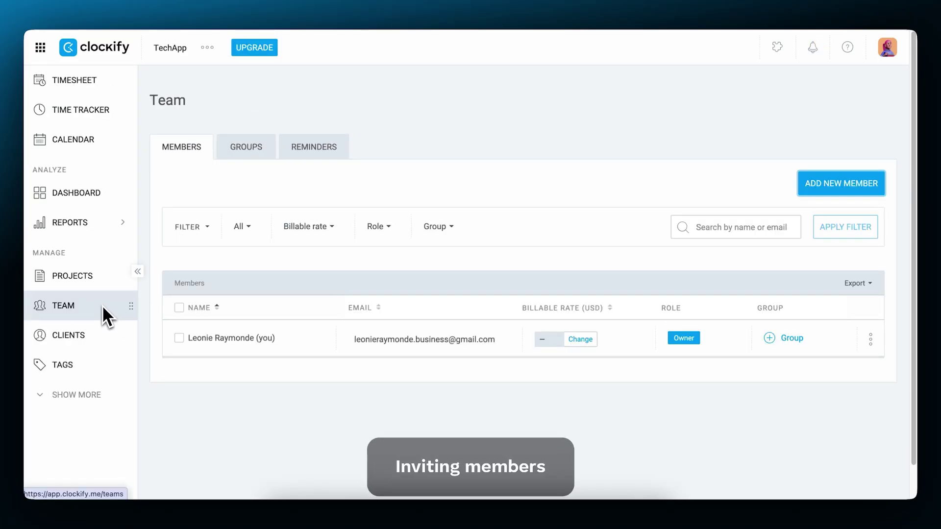
left_click(830, 186)
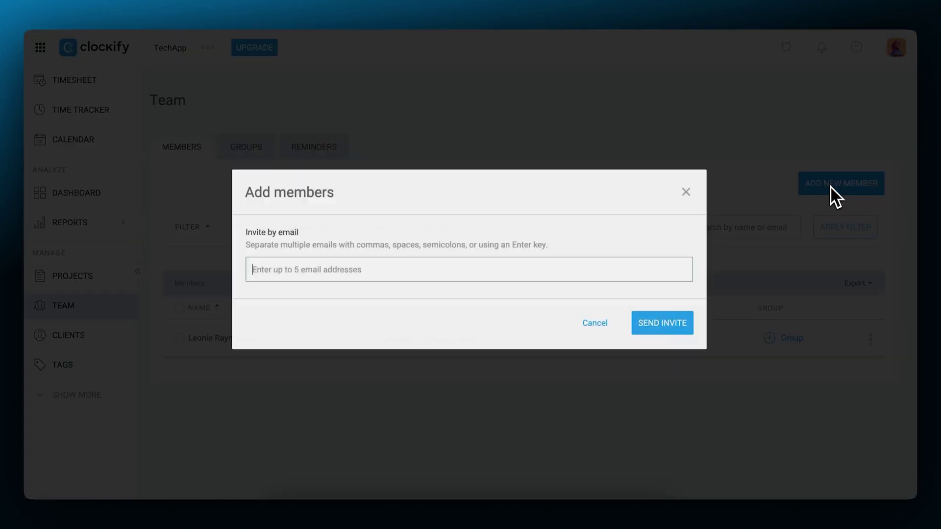
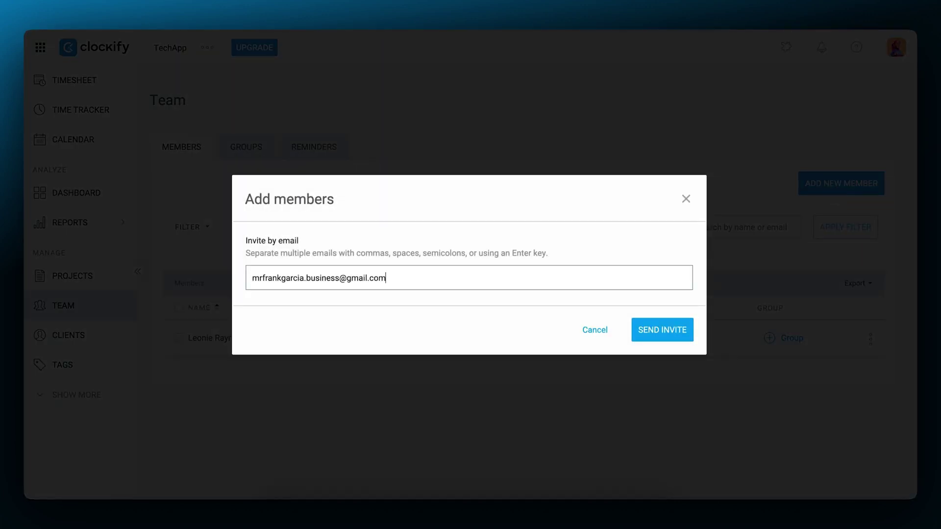
key("Return")
key("Return")
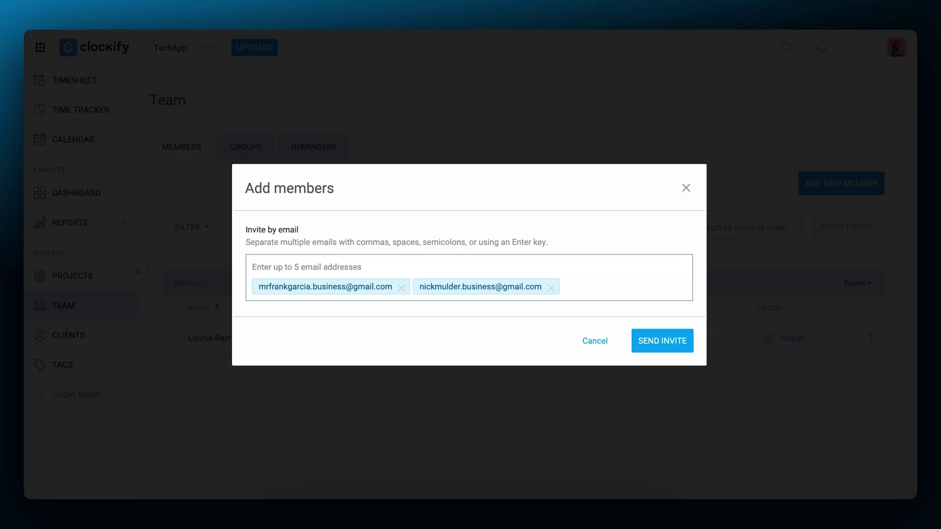
key("Return")
left_click(677, 347)
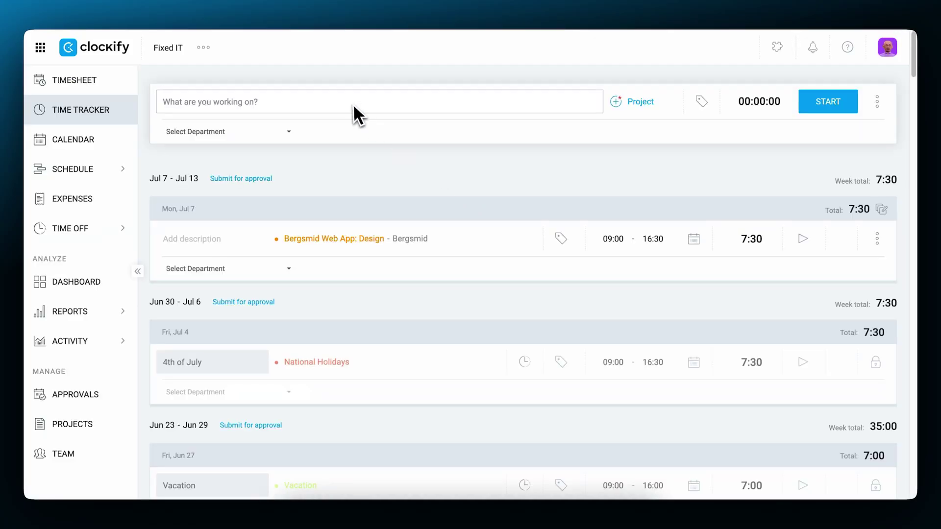
Record a started-and-stopped 'Client Meetings' time entry on Bergsmid Meetings
left_click(352, 103)
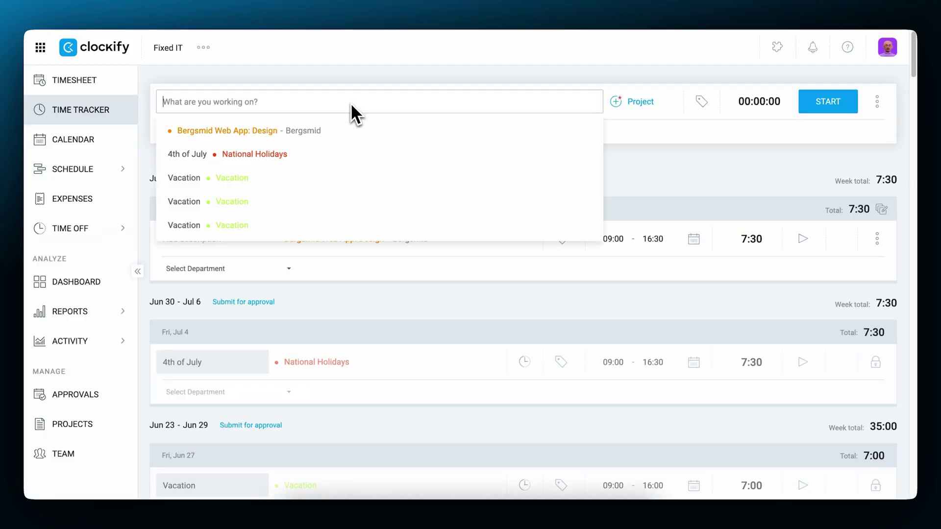
type("Client Meetings")
left_click(640, 106)
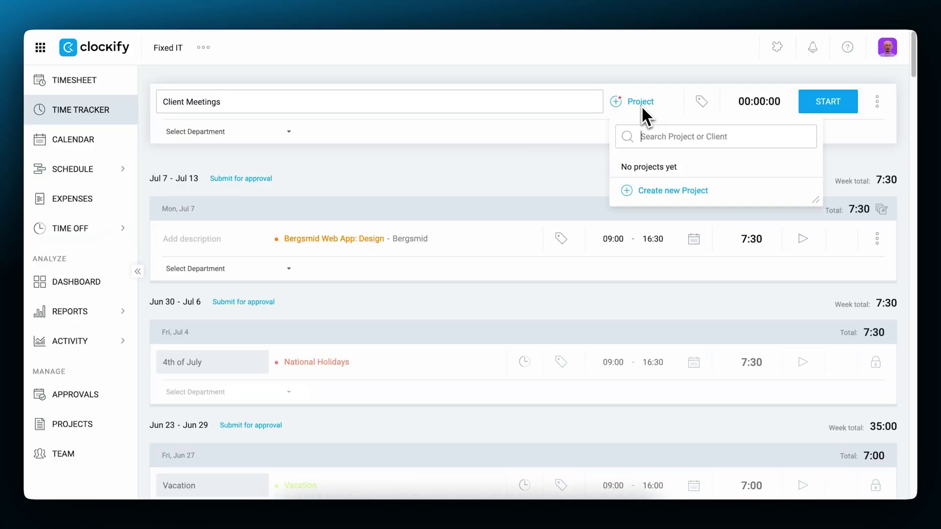
left_click(668, 190)
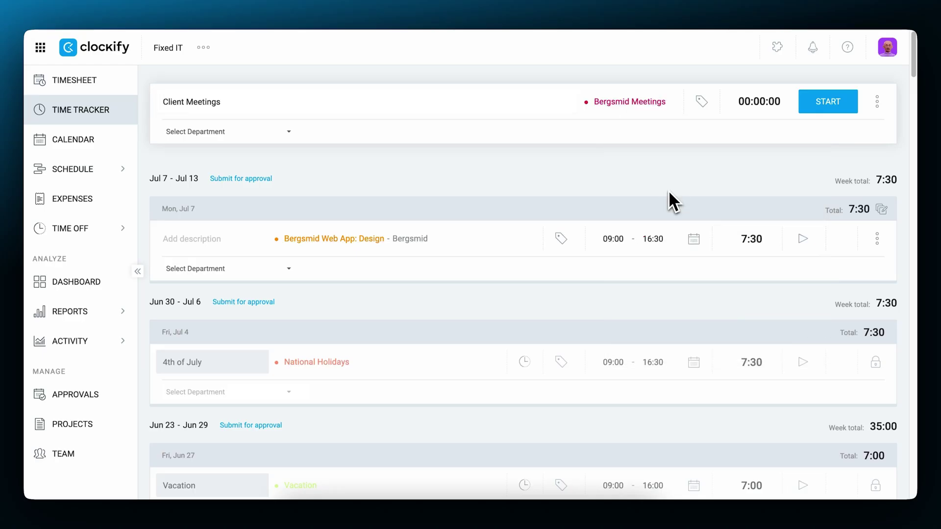
left_click(816, 107)
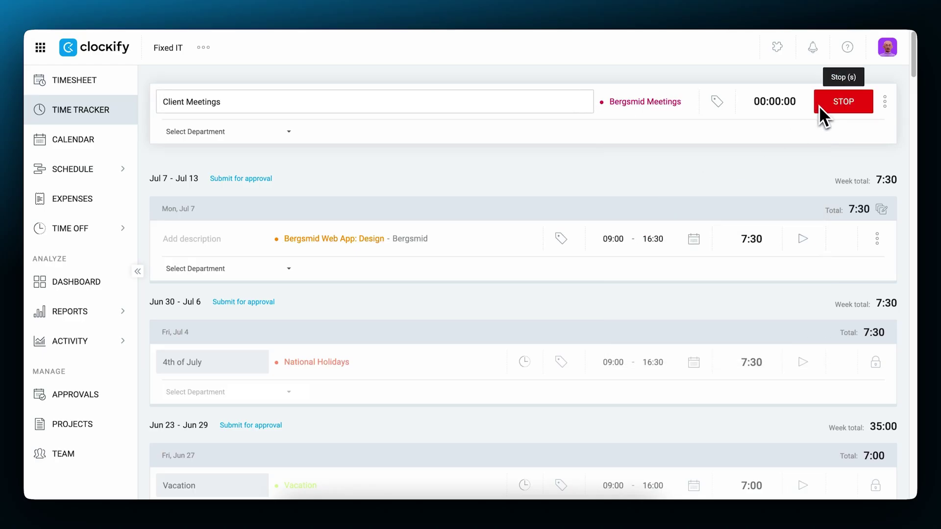
left_click(818, 106)
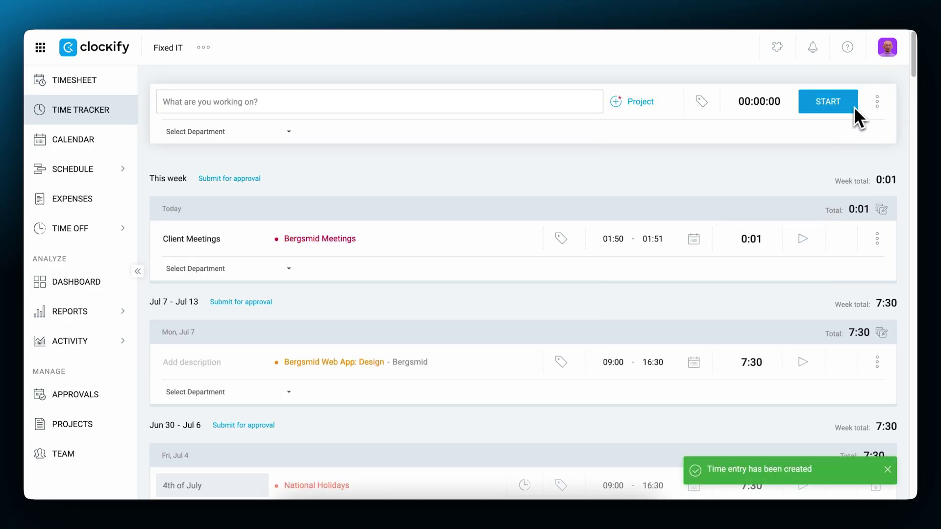
Enter 7:30 for Bergsmid Meetings on Monday and Tuesday, then view the detailed report
left_click(122, 81)
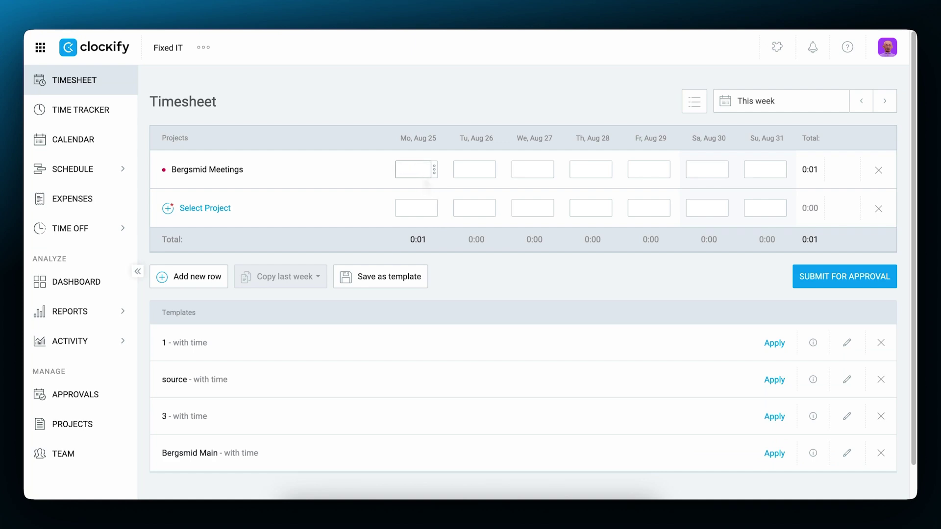
type(":30")
left_click(473, 167)
type("7:30")
key("Return")
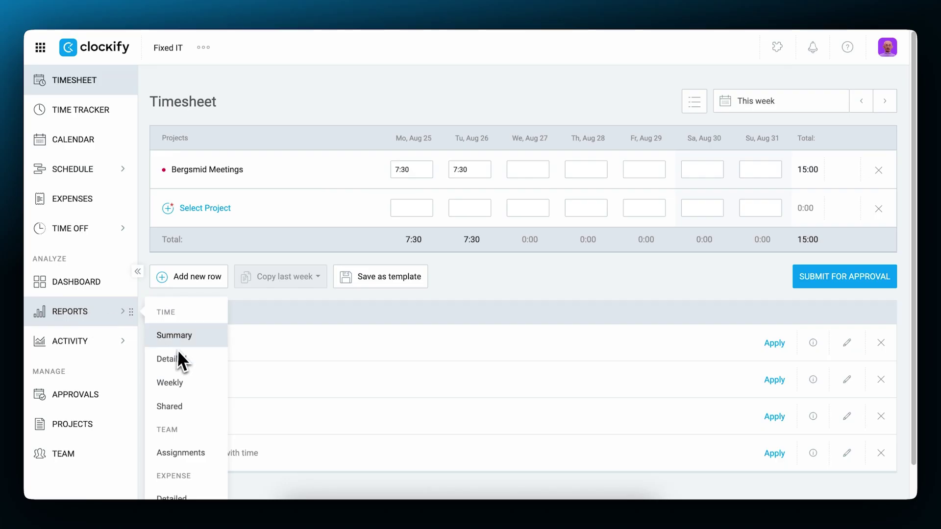
left_click(181, 356)
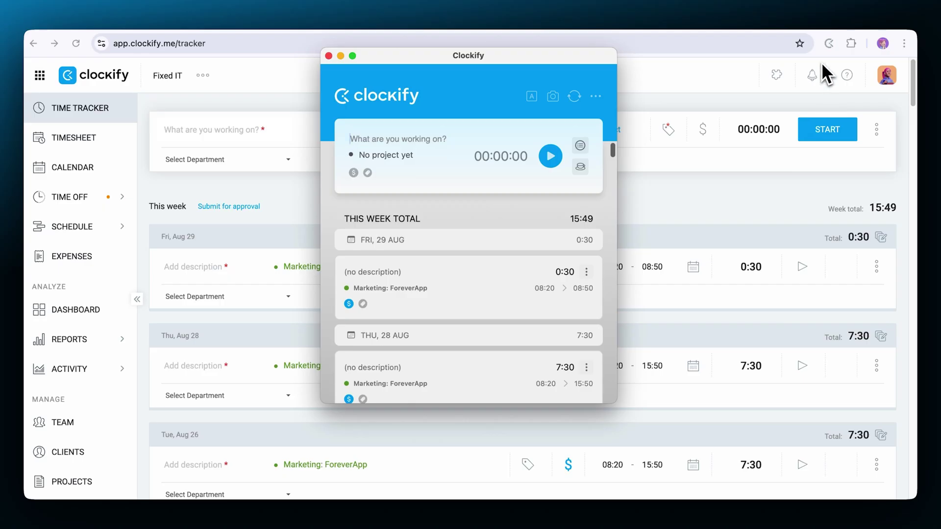
Bring up the Clockify browser extension's settings from its menu
left_click(828, 45)
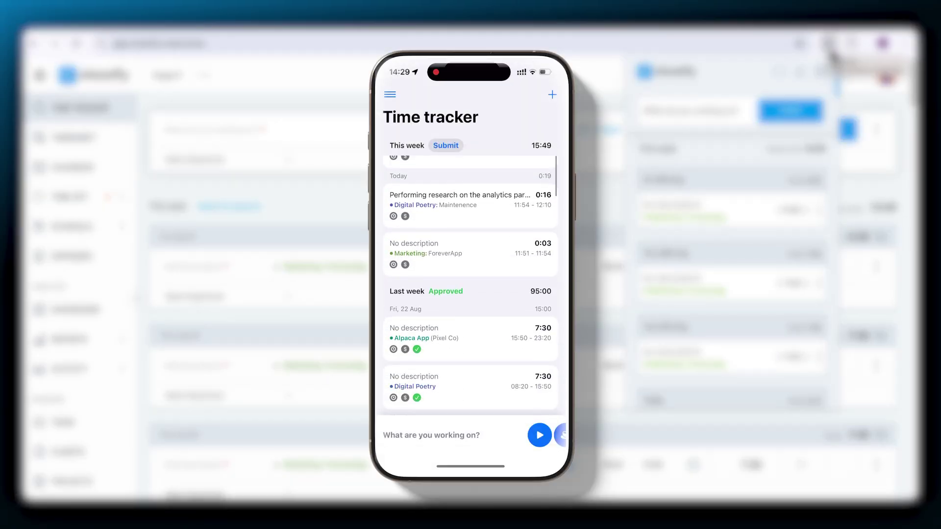
left_click(821, 71)
left_click(754, 216)
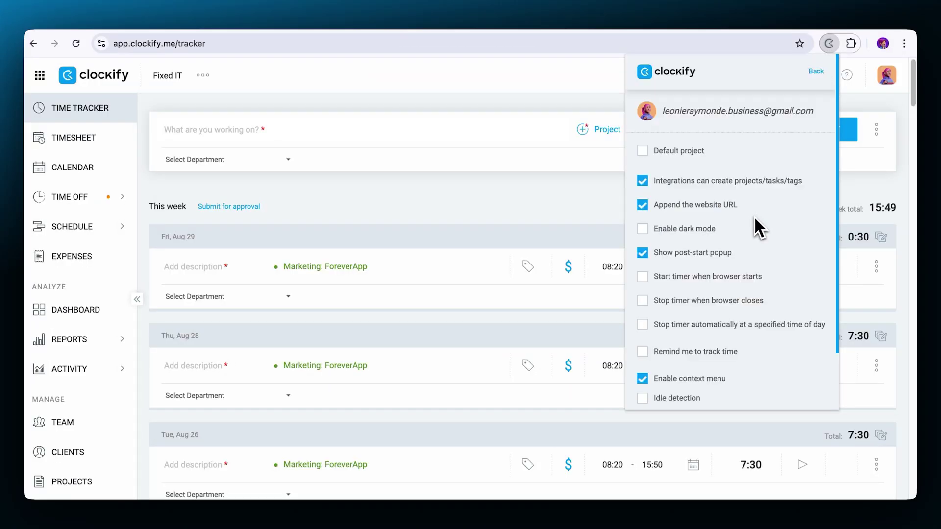
scroll(755, 225, "down", 2)
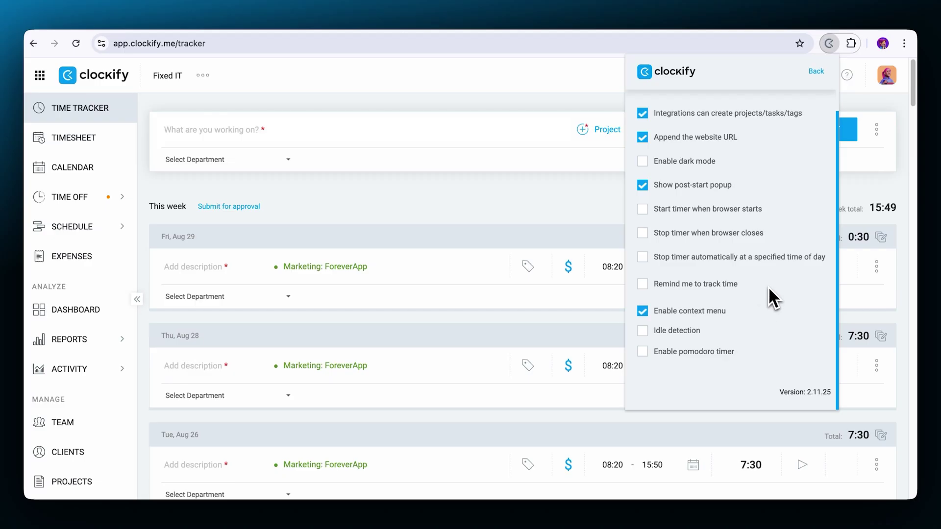
scroll(769, 286, "up", 2)
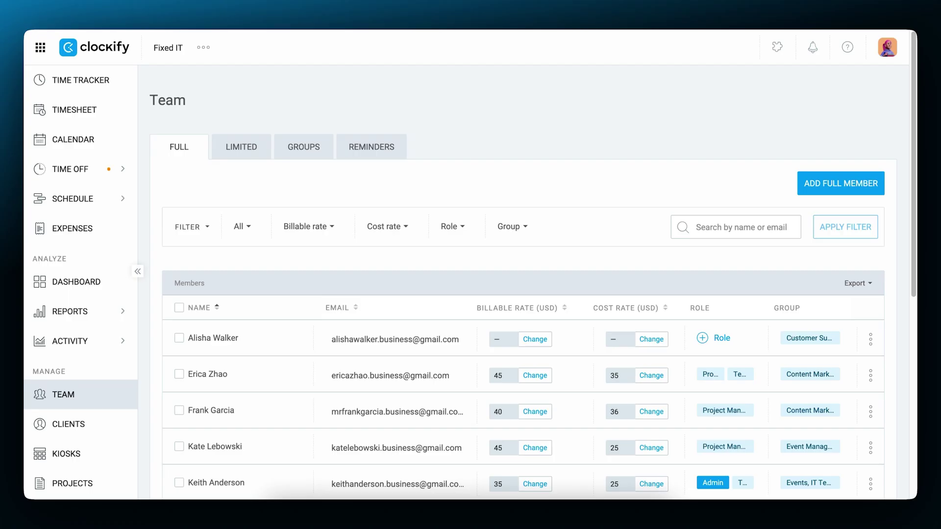
left_click(726, 340)
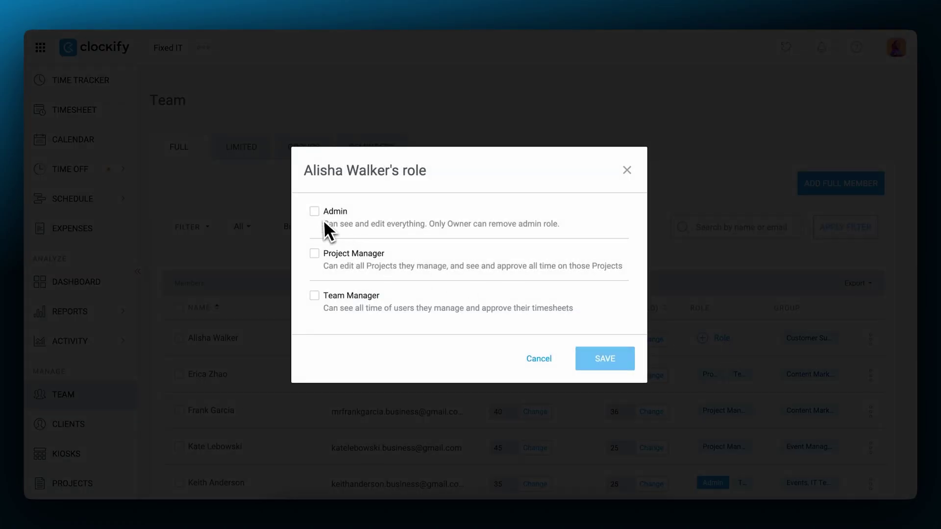
left_click(315, 212)
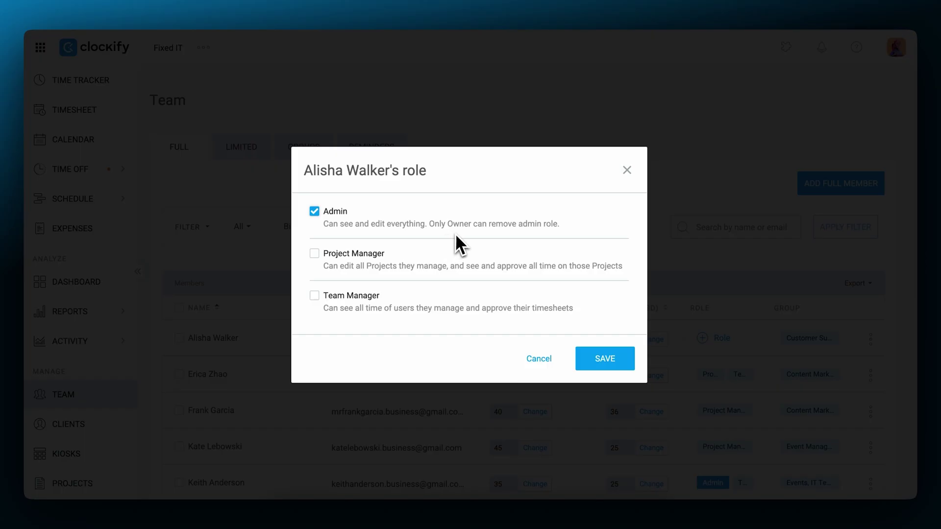
left_click(314, 212)
left_click(315, 253)
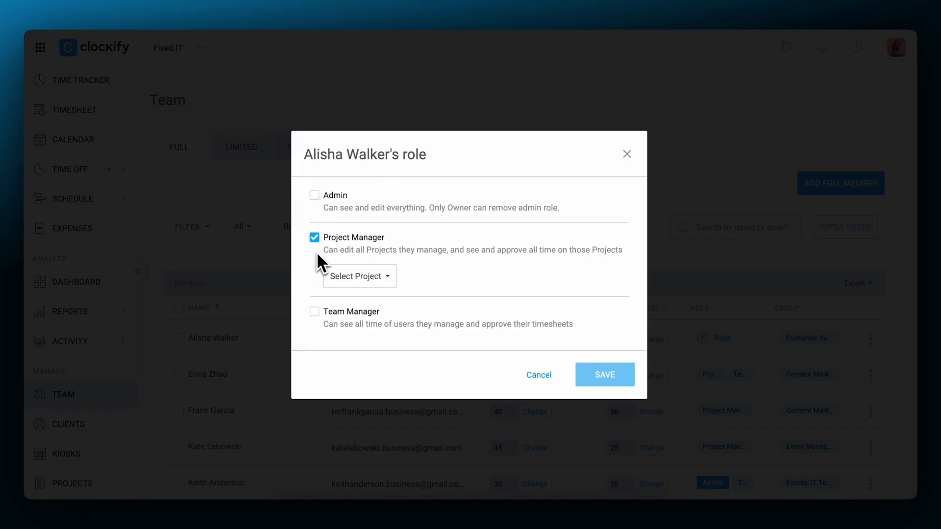
left_click(354, 273)
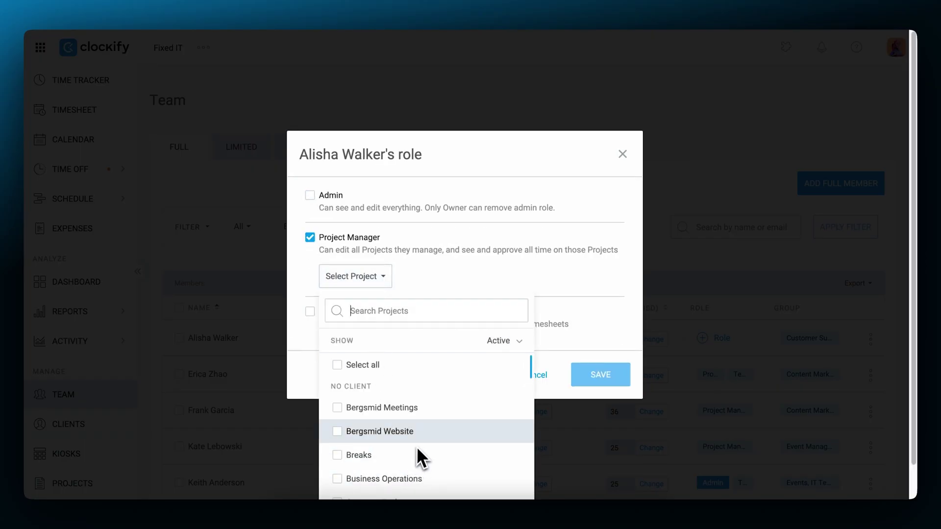
left_click(395, 417)
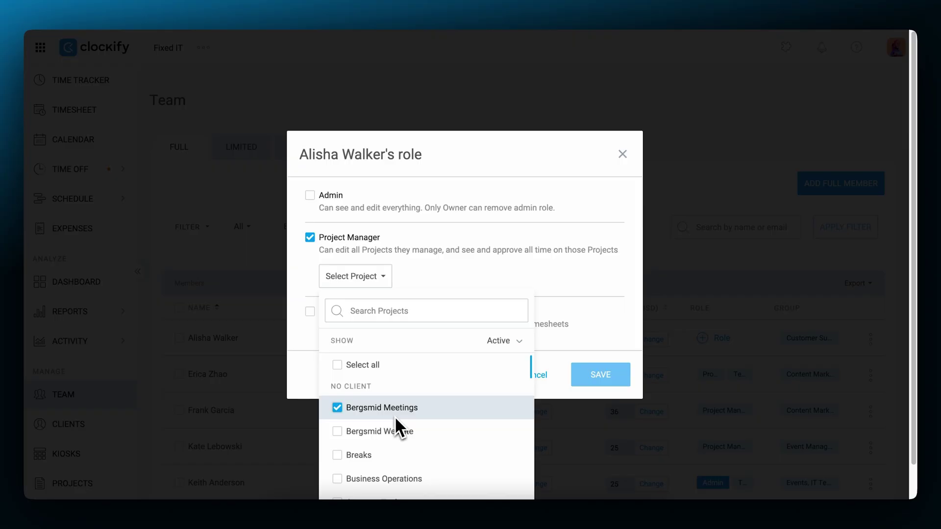
left_click(602, 373)
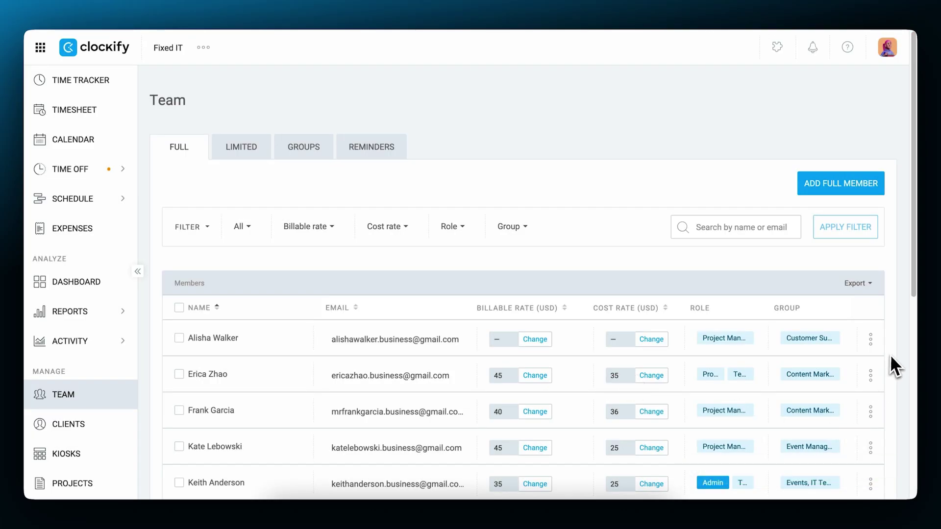
left_click(869, 340)
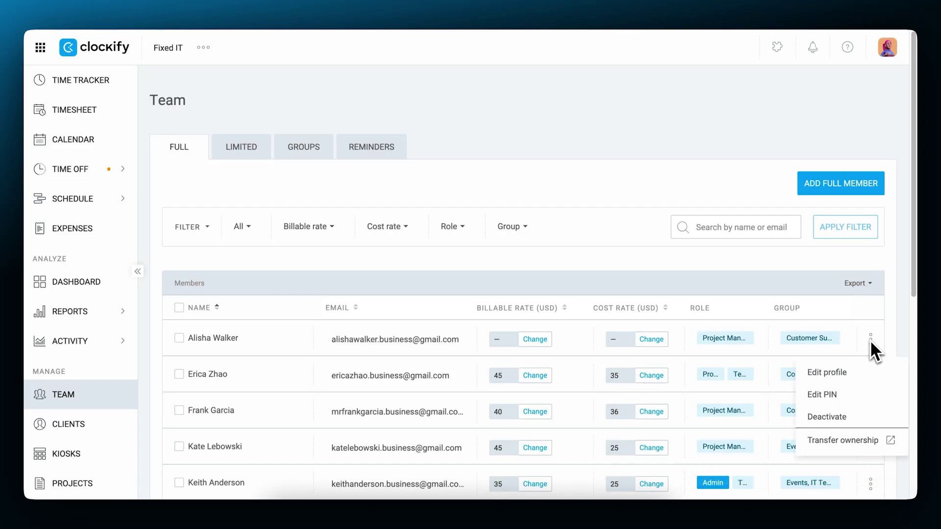
left_click(846, 414)
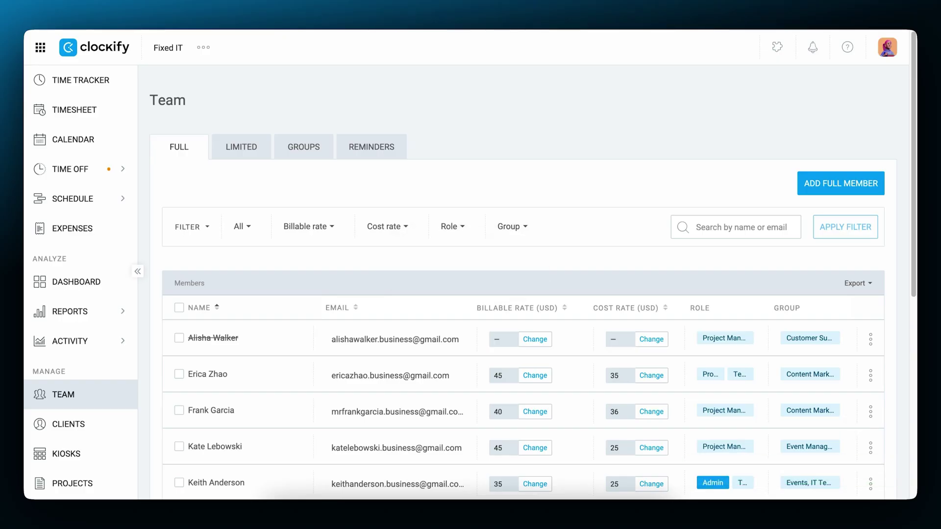
Set the General Maintenance project's access to Private
left_click(105, 478)
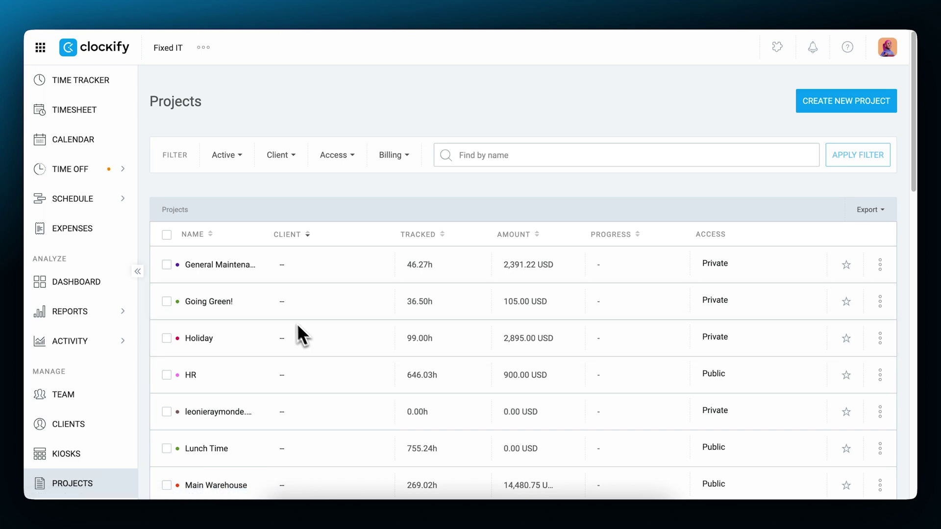
left_click(223, 268)
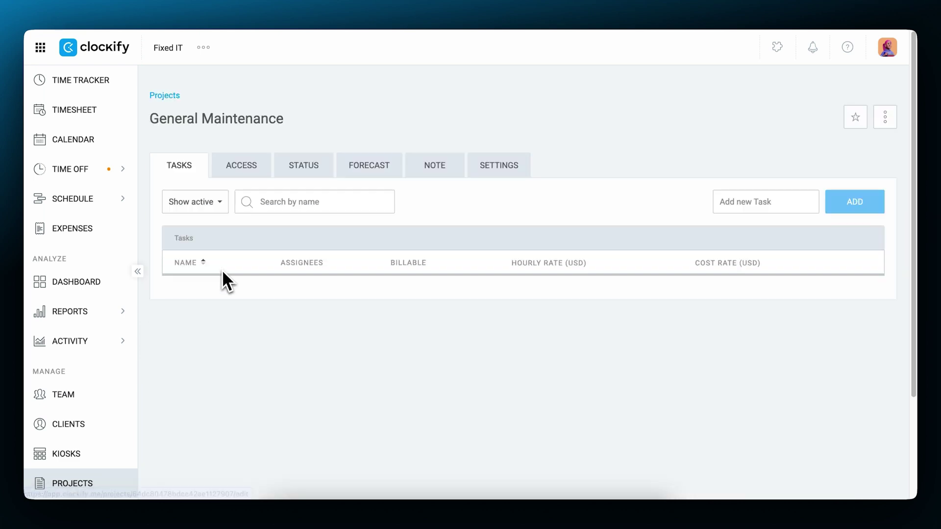
left_click(247, 175)
left_click(215, 233)
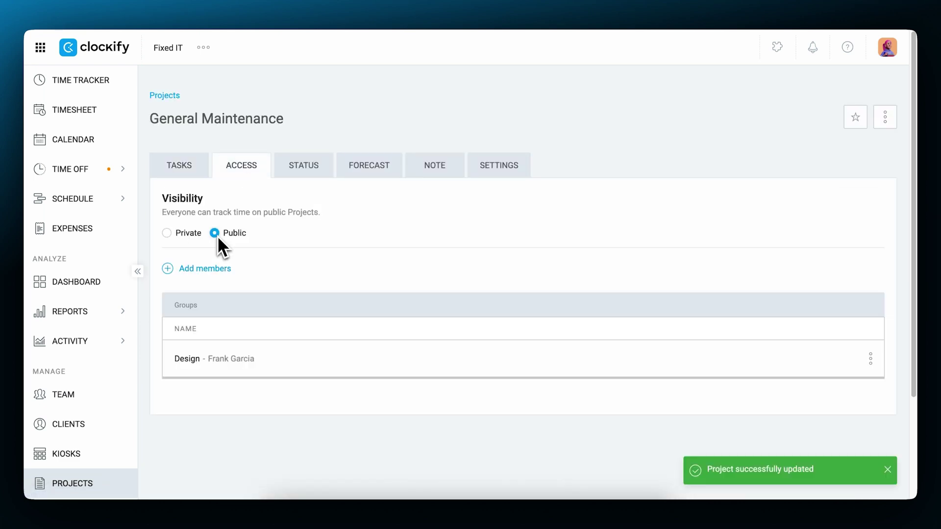
left_click(171, 234)
left_click(205, 268)
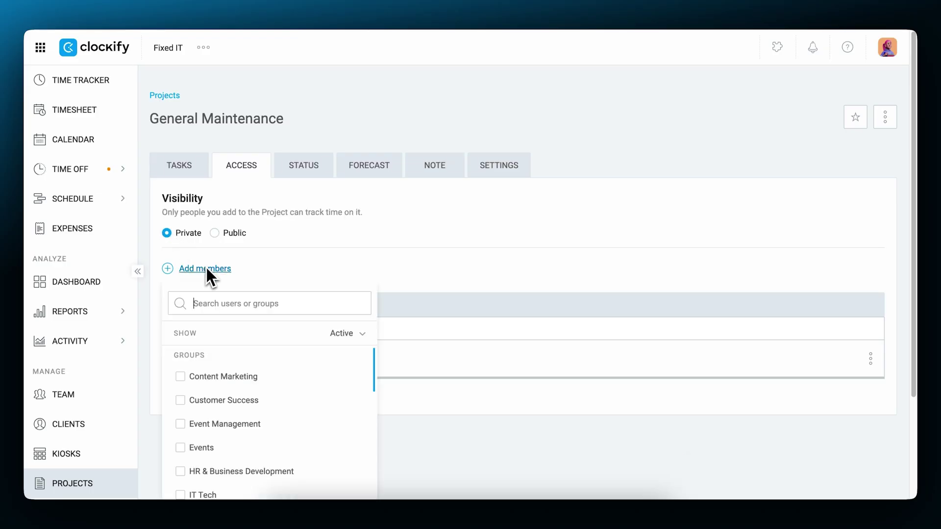
scroll(283, 410, "down", 5)
scroll(294, 412, "down", 2)
scroll(290, 430, "down", 2)
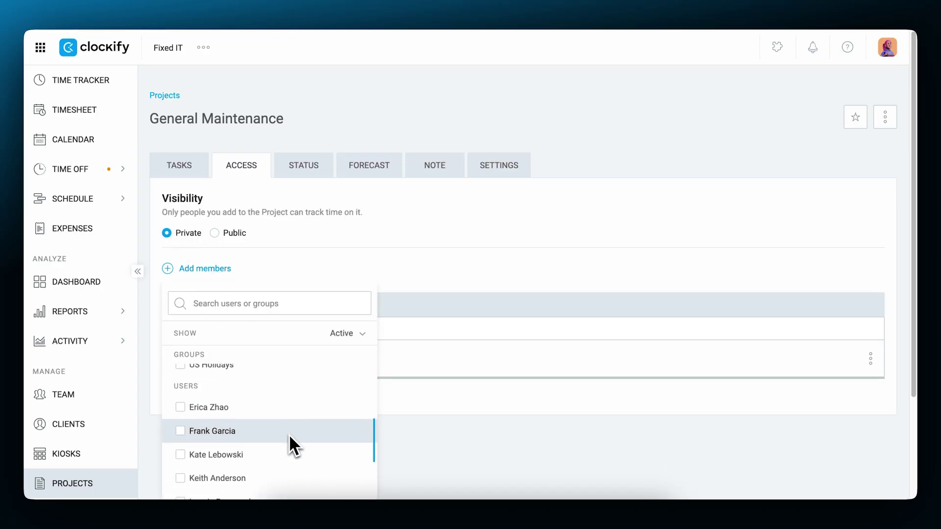
left_click(282, 409)
left_click(288, 432)
left_click(289, 454)
left_click(414, 277)
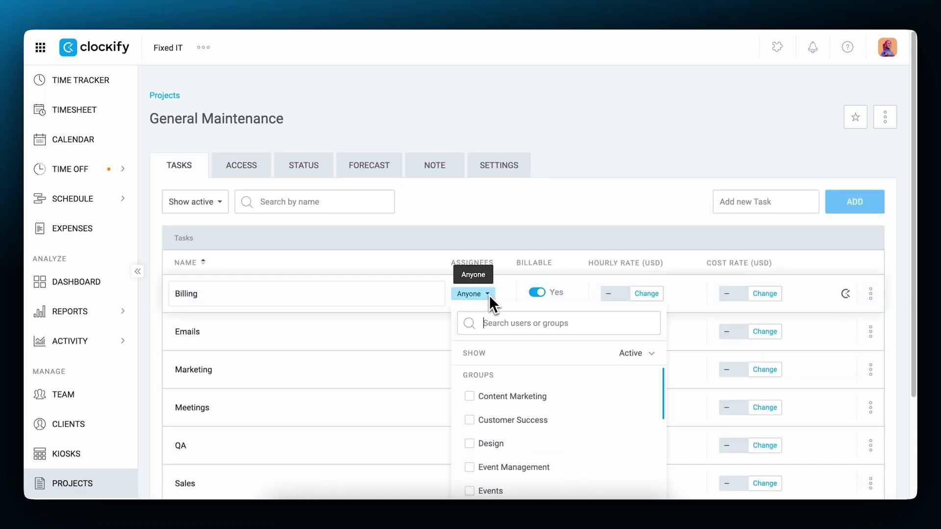
scroll(541, 416, "down", 5)
scroll(543, 420, "down", 3)
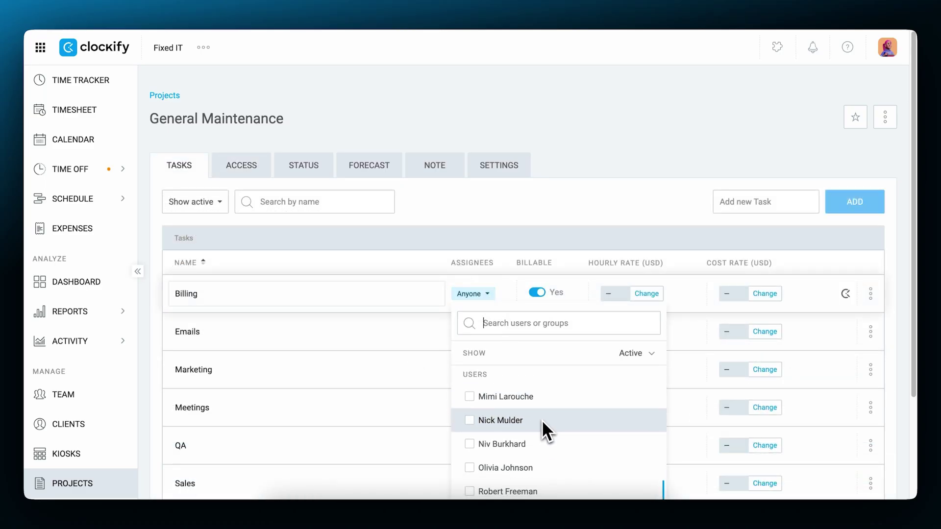
left_click(542, 420)
left_click(432, 293)
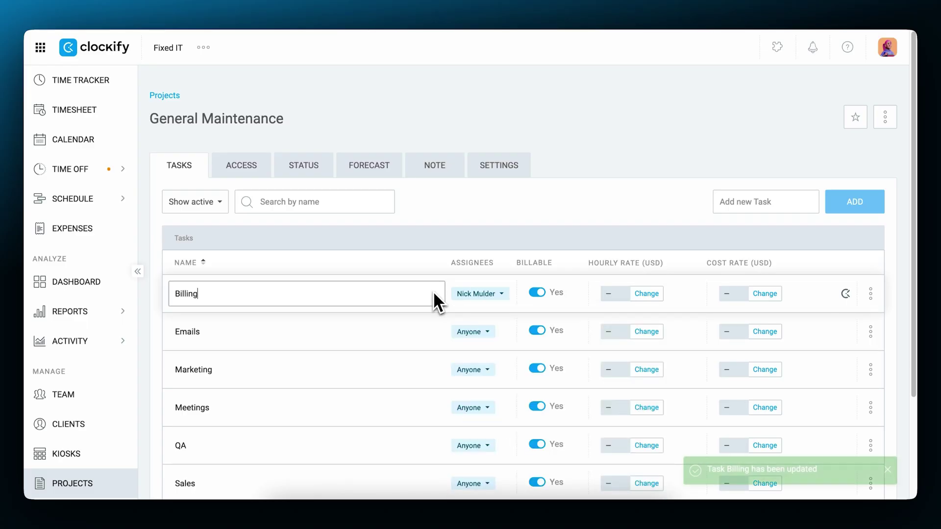
left_click(491, 336)
scroll(518, 415, "down", 2)
scroll(531, 441, "down", 3)
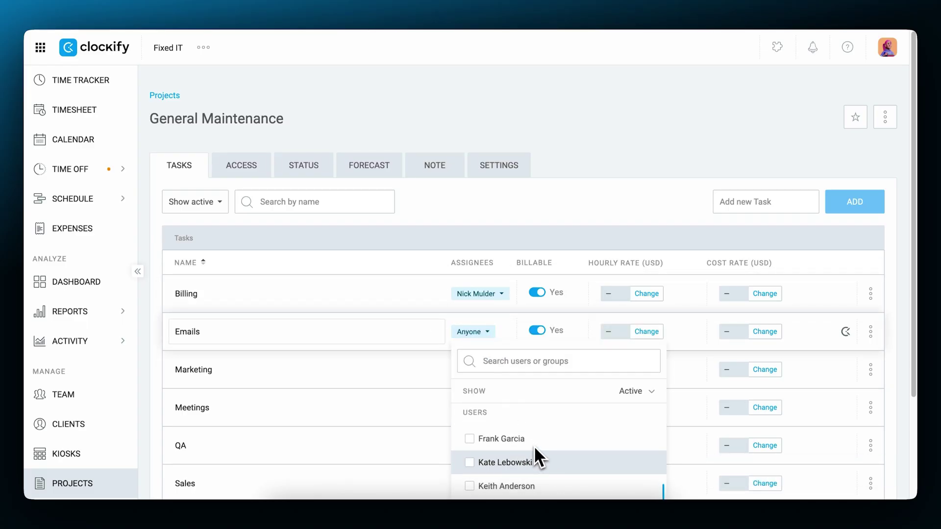
scroll(546, 459, "up", 5)
scroll(537, 463, "up", 1)
left_click(531, 471)
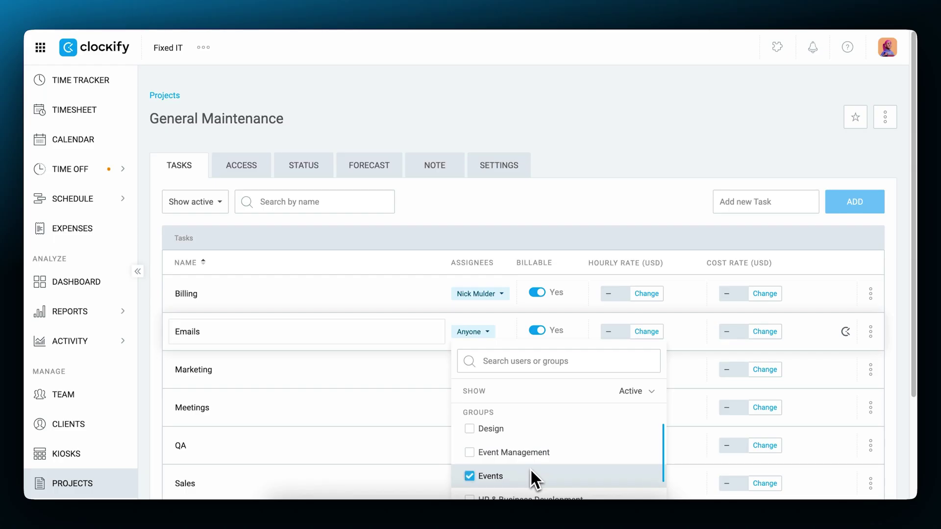
left_click(512, 317)
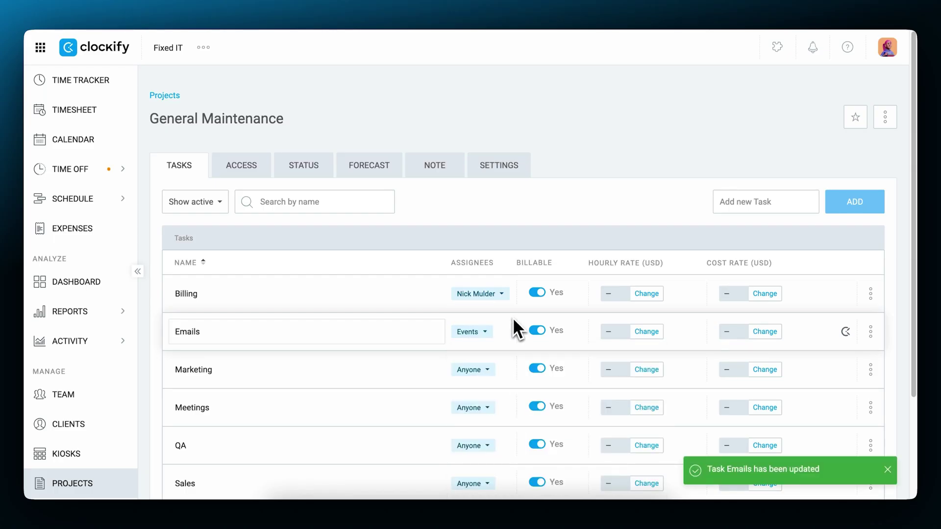
left_click(74, 396)
left_click(302, 148)
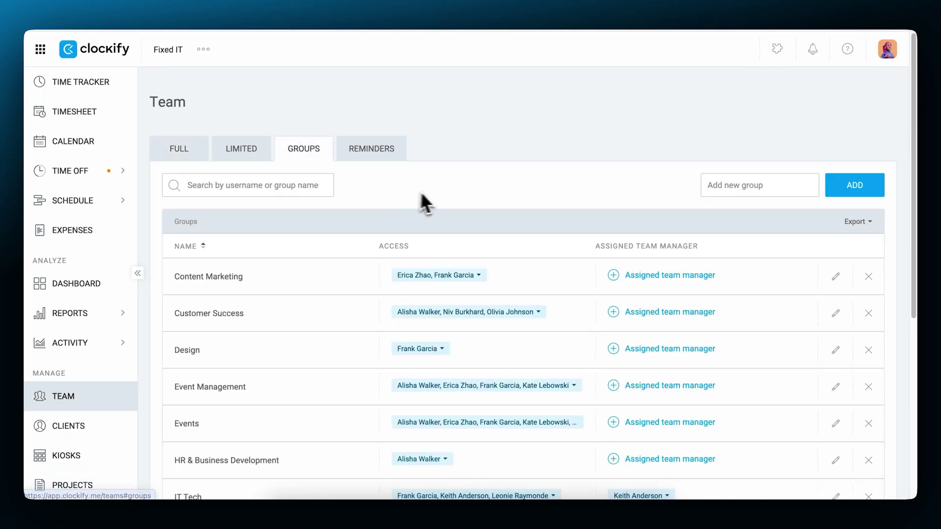
left_click(745, 187)
type("Sales")
left_click(839, 183)
left_click(425, 278)
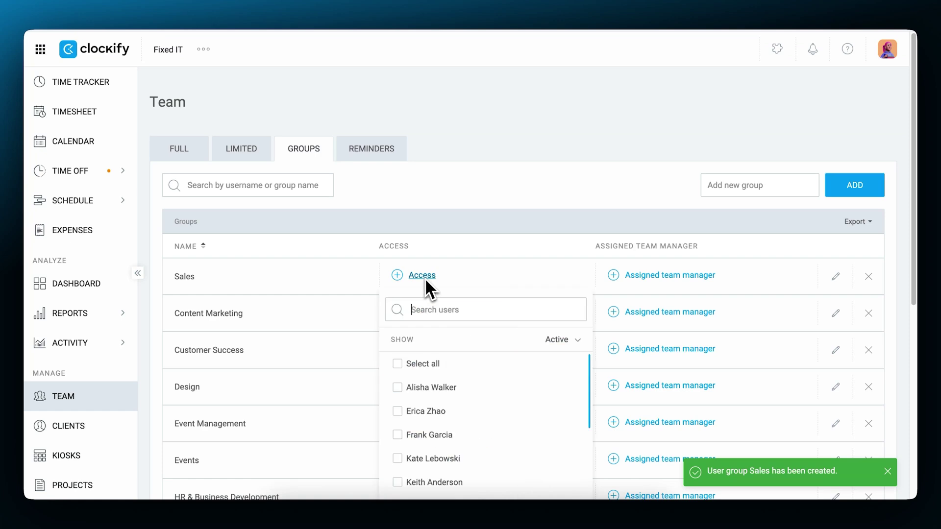
left_click(436, 411)
left_click(438, 458)
left_click(439, 388)
left_click(510, 252)
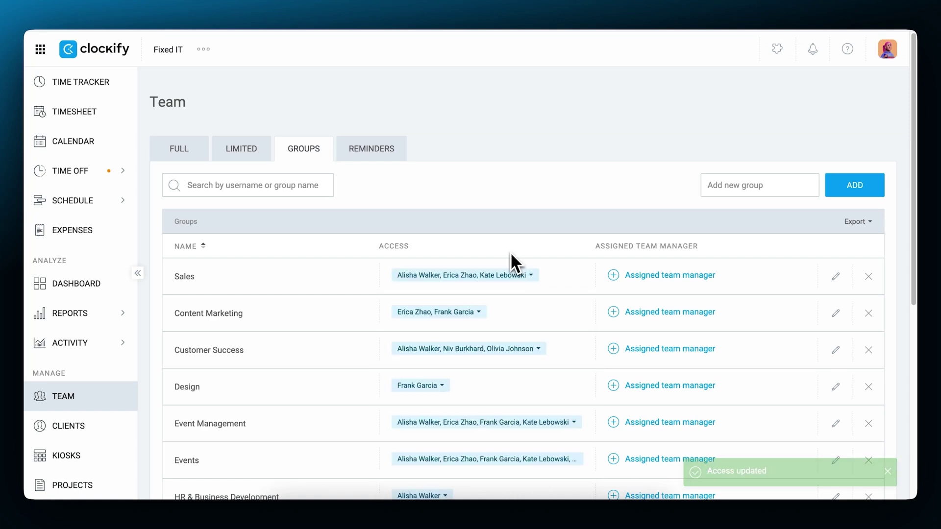
Give the Sales group access to the General Maintenance project
left_click(85, 482)
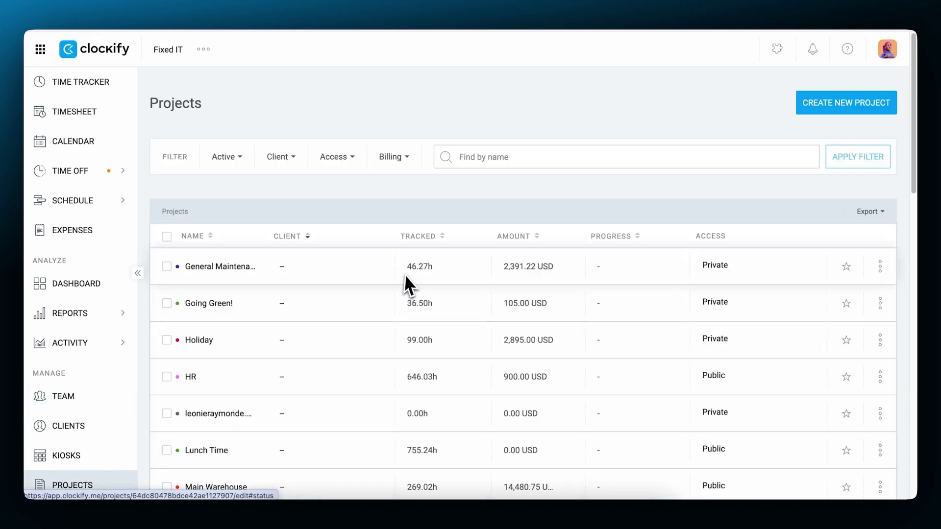
left_click(221, 267)
left_click(191, 378)
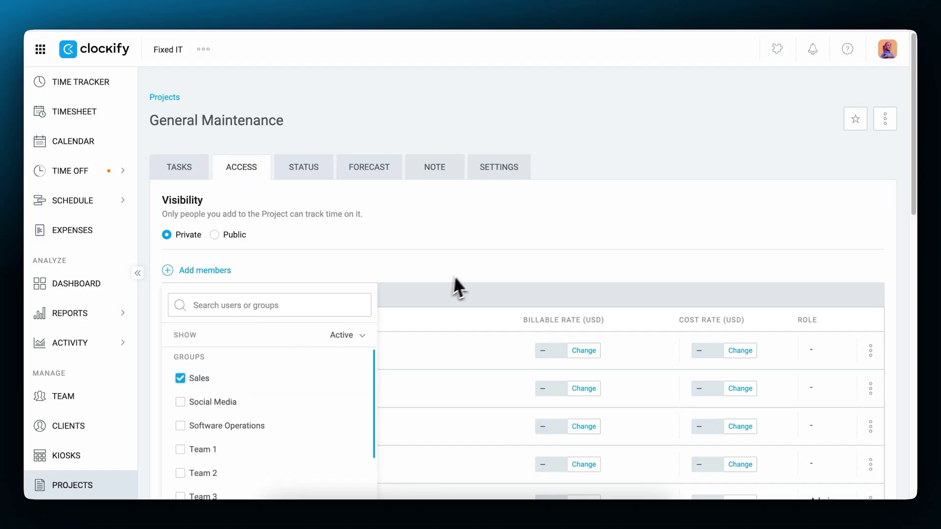
left_click(471, 276)
scroll(440, 343, "down", 4)
scroll(440, 343, "down", 2)
scroll(440, 343, "down", 2)
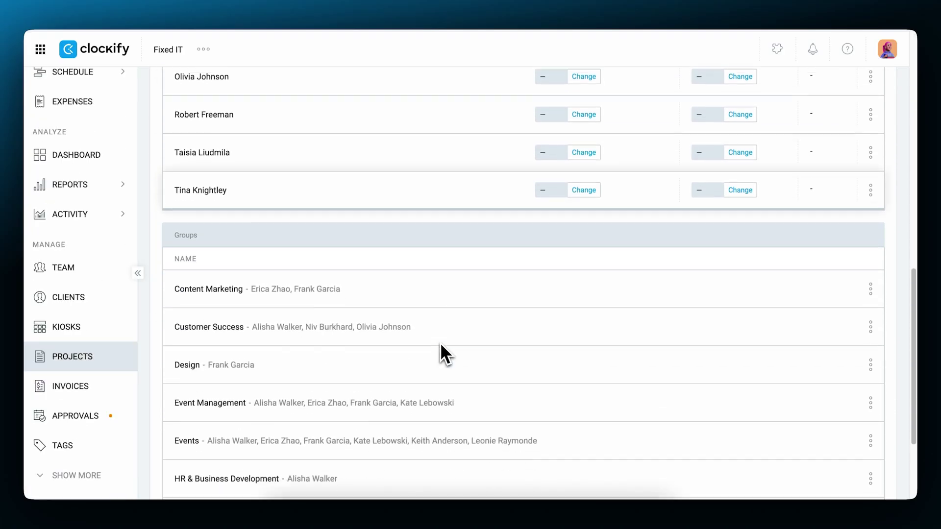
scroll(440, 343, "down", 2)
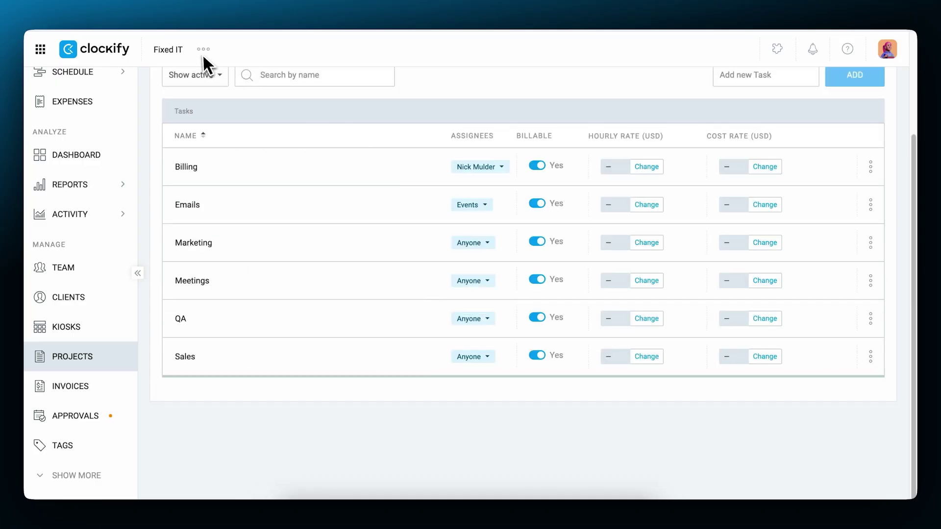
Turn off locking time before a date in the workspace permission settings
left_click(203, 49)
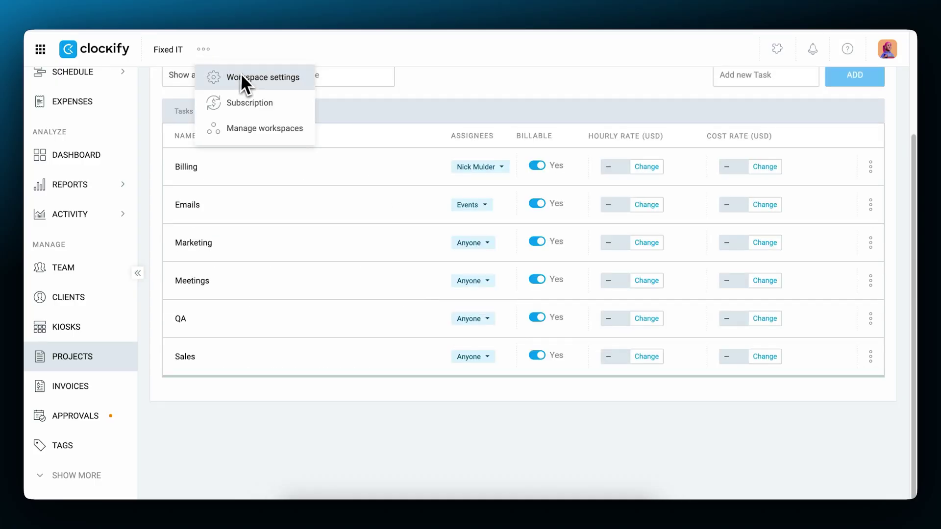
left_click(242, 76)
left_click(250, 156)
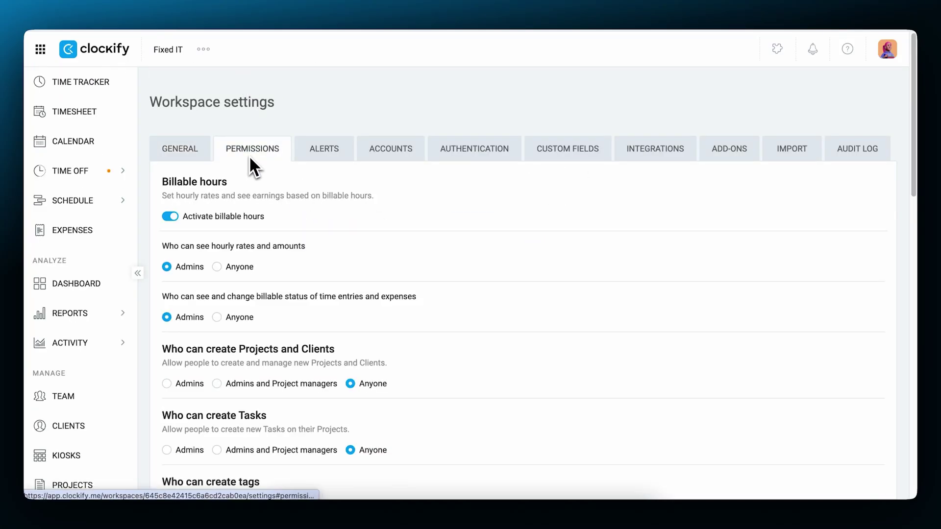
scroll(415, 341, "down", 2)
scroll(425, 342, "down", 2)
scroll(429, 344, "down", 2)
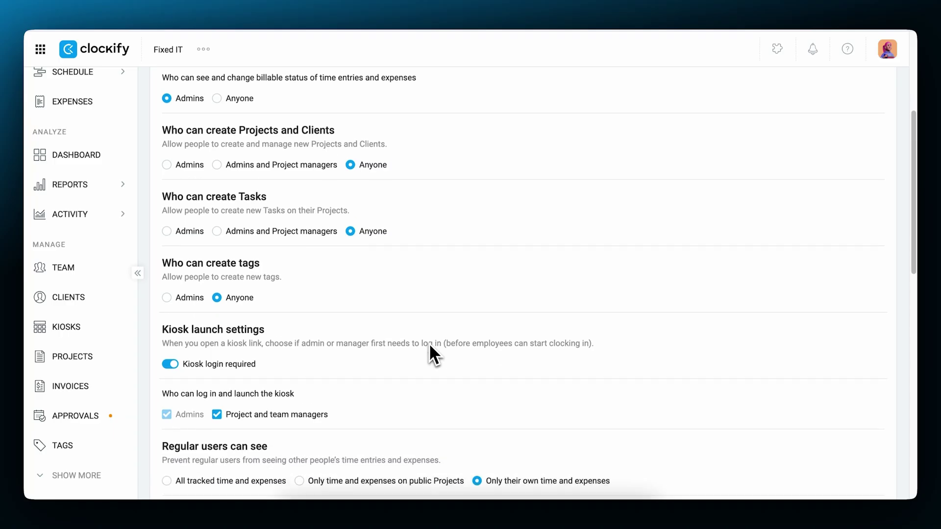
scroll(429, 343, "down", 1)
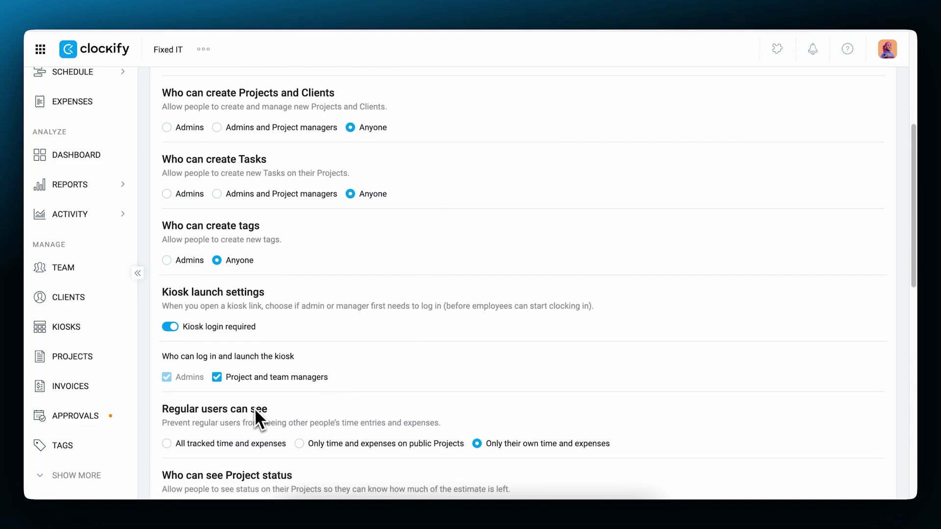
scroll(378, 406, "down", 2)
scroll(388, 404, "down", 10)
scroll(389, 399, "down", 3)
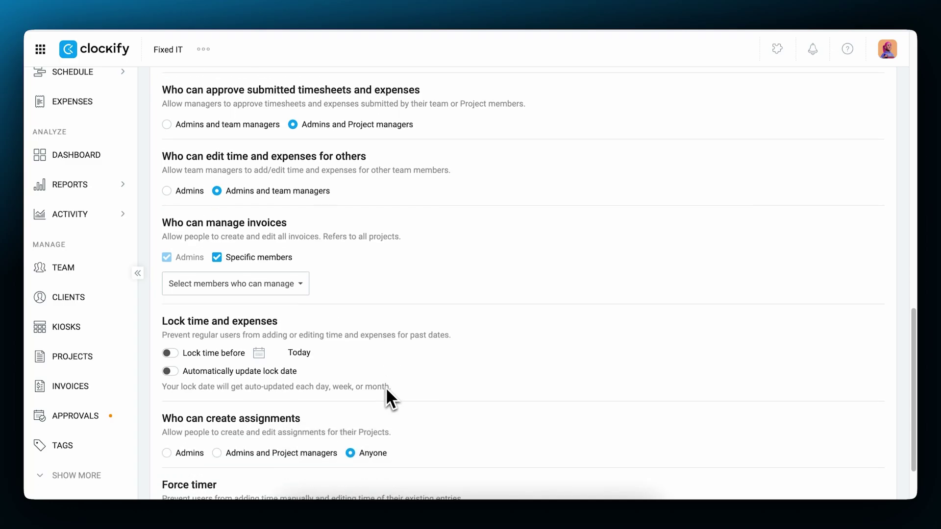
left_click(171, 308)
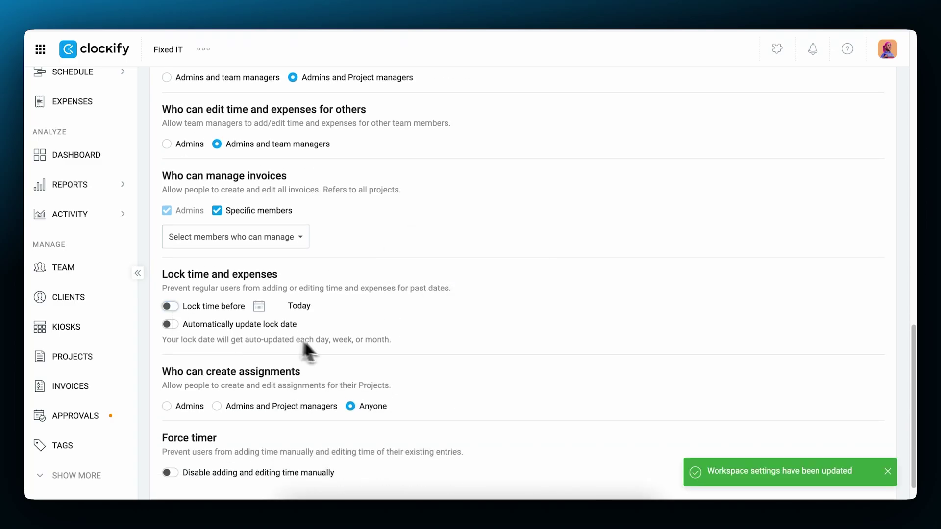
scroll(302, 337, "down", 1)
Toggle the manual time-editing block, and keep others' time editing for admins and team managers
left_click(173, 441)
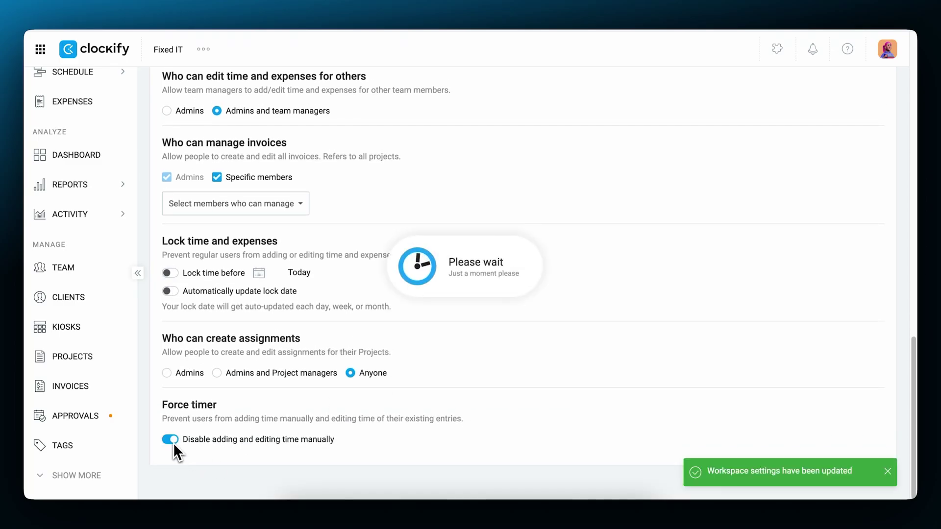
left_click(173, 441)
scroll(453, 198, "up", 1)
scroll(454, 197, "up", 1)
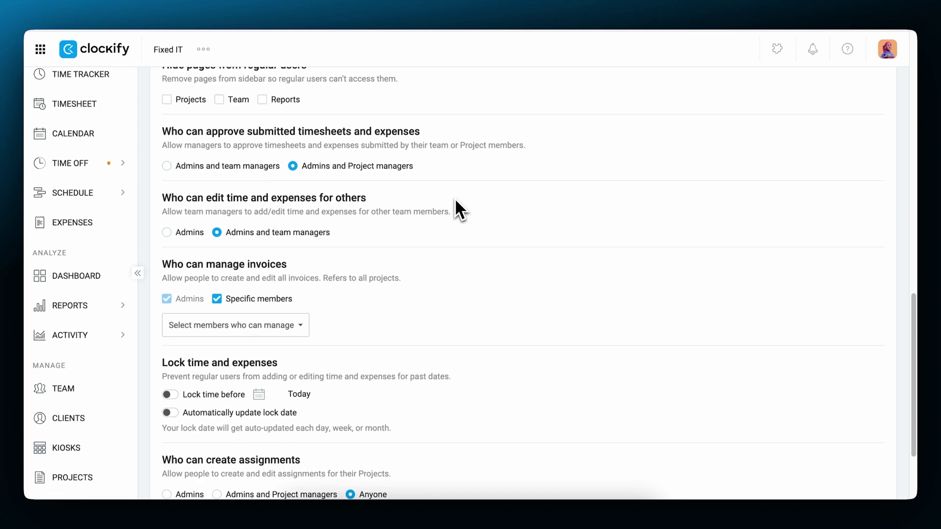
scroll(455, 198, "up", 1)
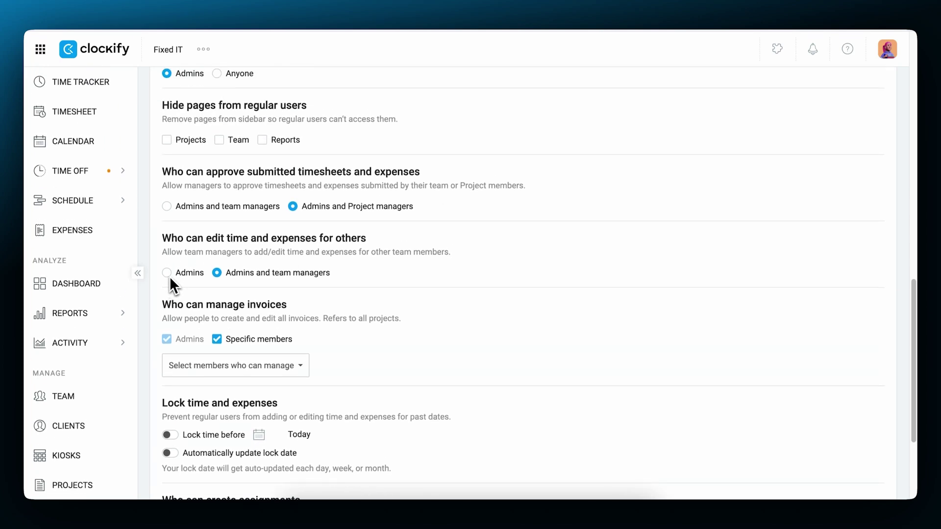
left_click(167, 273)
left_click(218, 272)
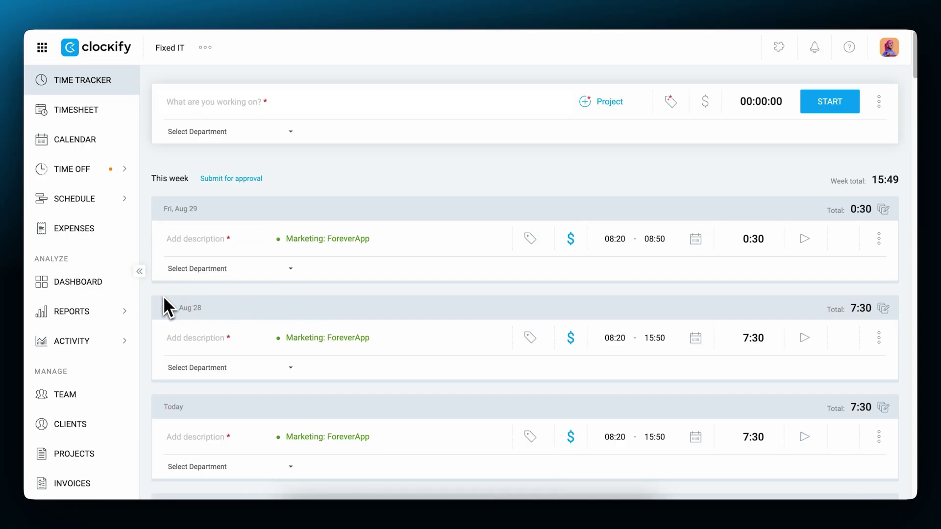
Open the Dashboard, check its date range unchanged, and pin Team activities to the top
left_click(104, 282)
mouse_move(235, 298)
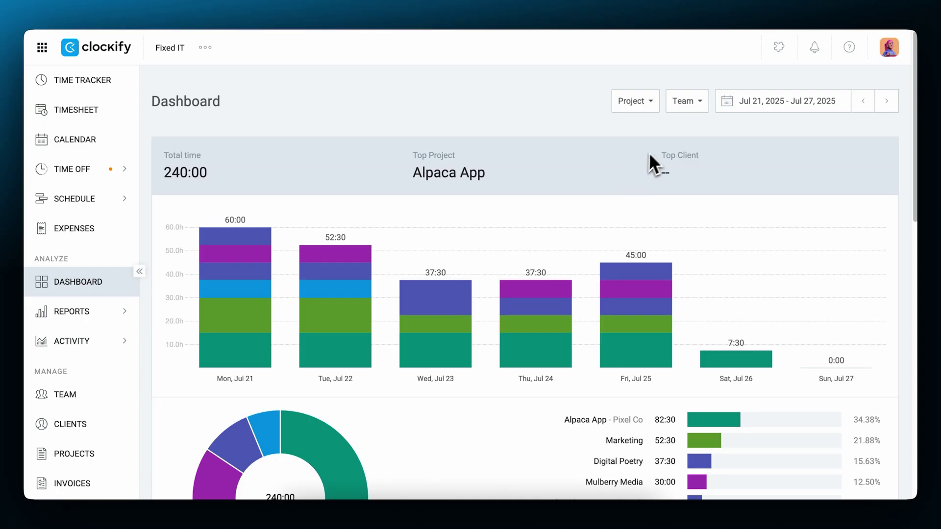
scroll(601, 165, "down", 2)
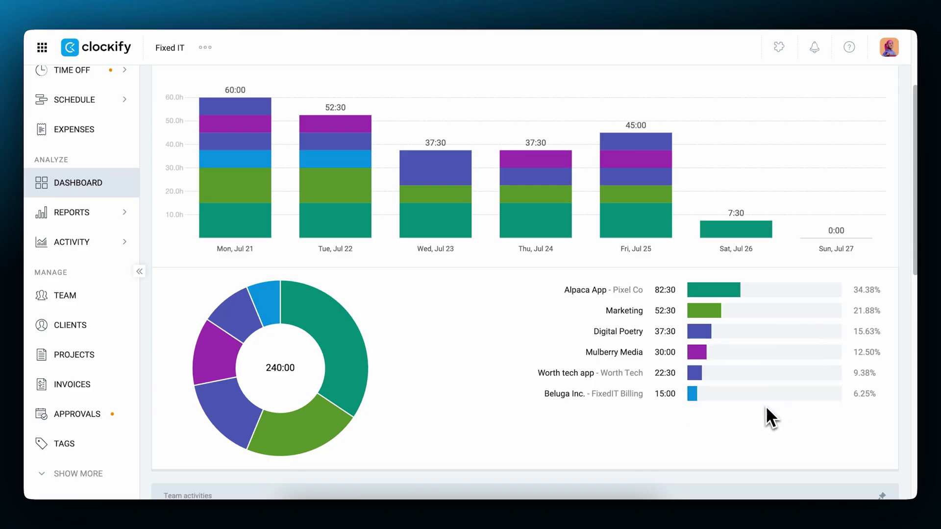
scroll(723, 440, "down", 3)
scroll(689, 436, "down", 2)
scroll(676, 433, "down", 1)
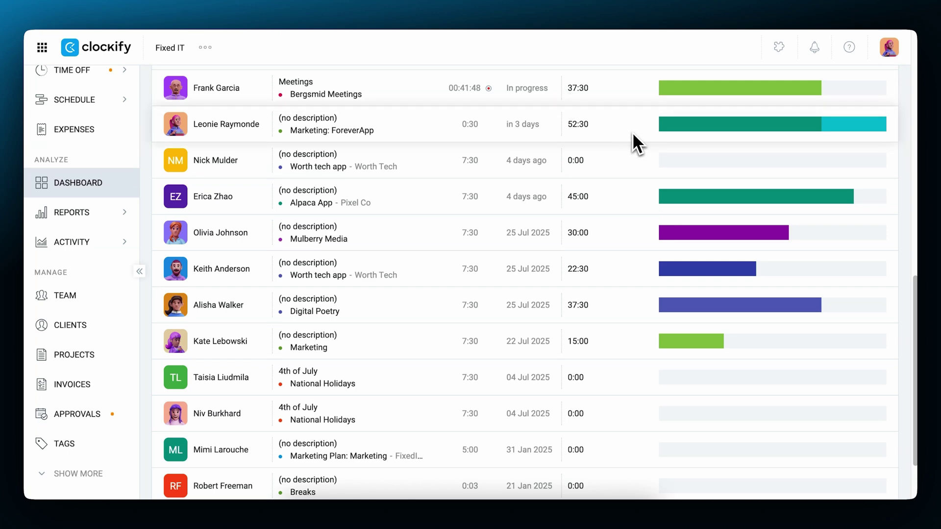
mouse_move(694, 125)
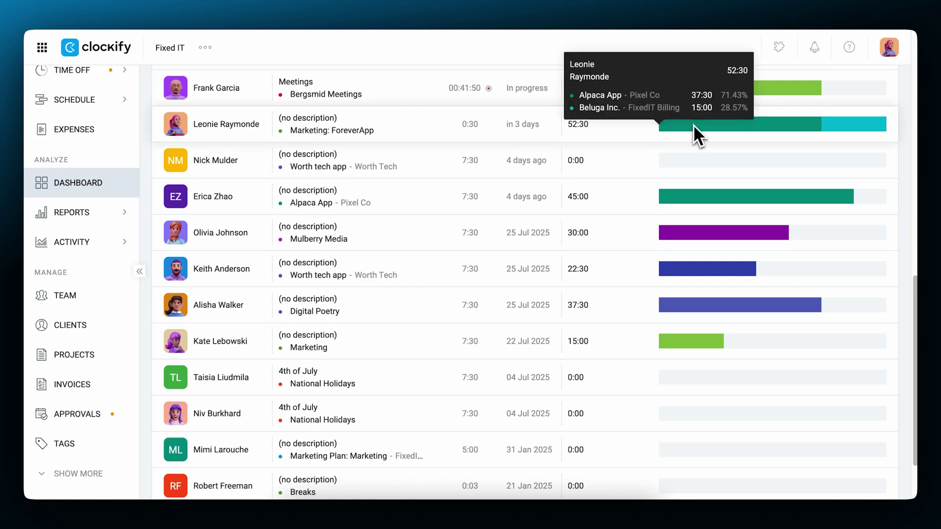
scroll(693, 124, "up", 10)
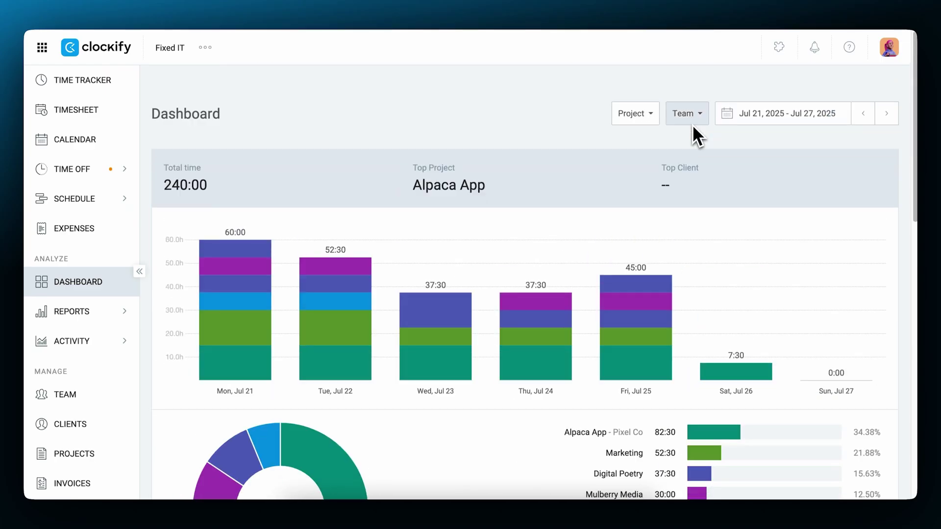
left_click(729, 108)
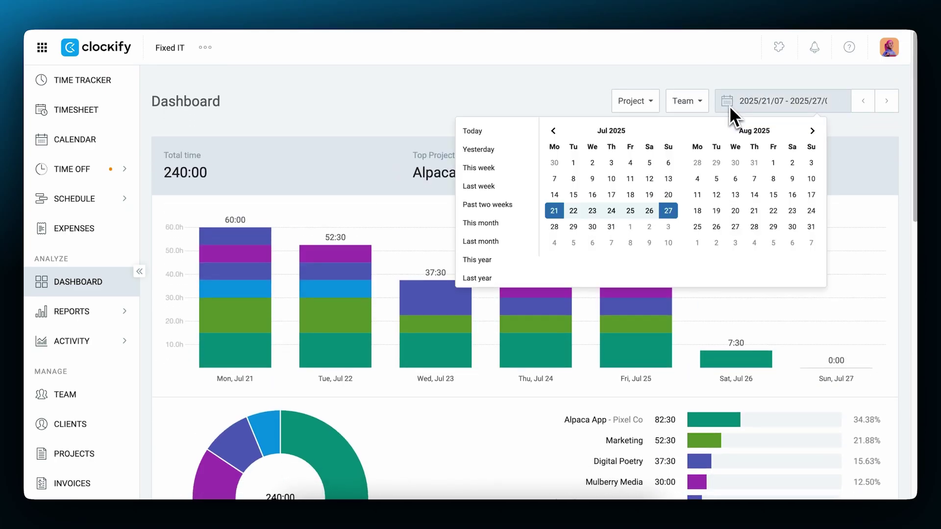
left_click(731, 107)
scroll(787, 211, "down", 5)
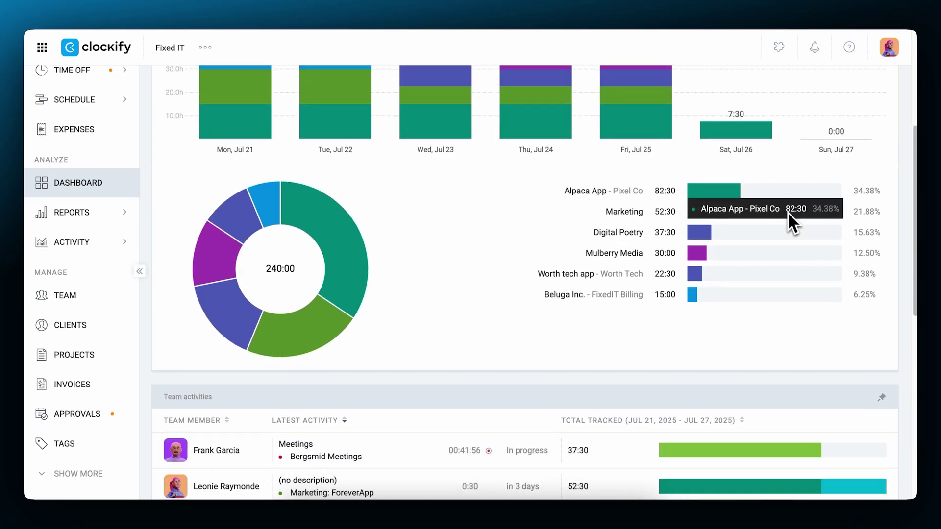
left_click(882, 312)
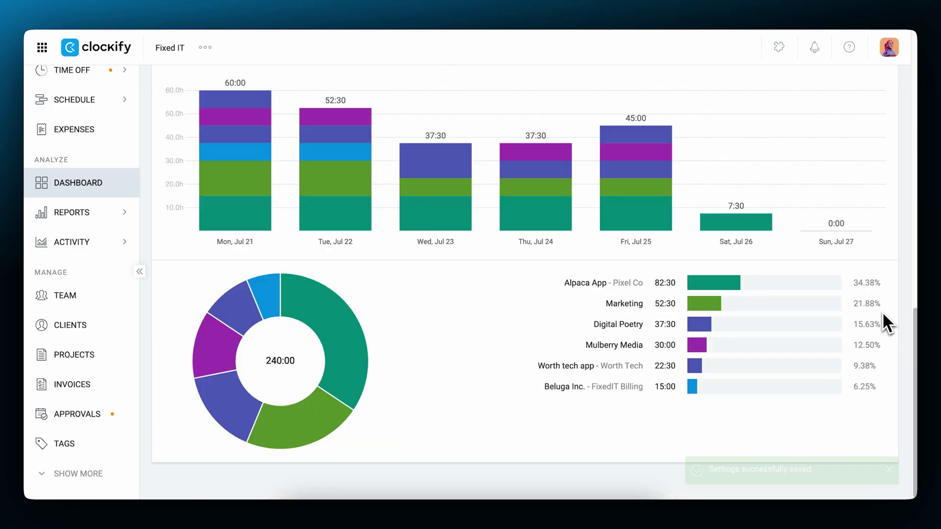
scroll(727, 207, "up", 5)
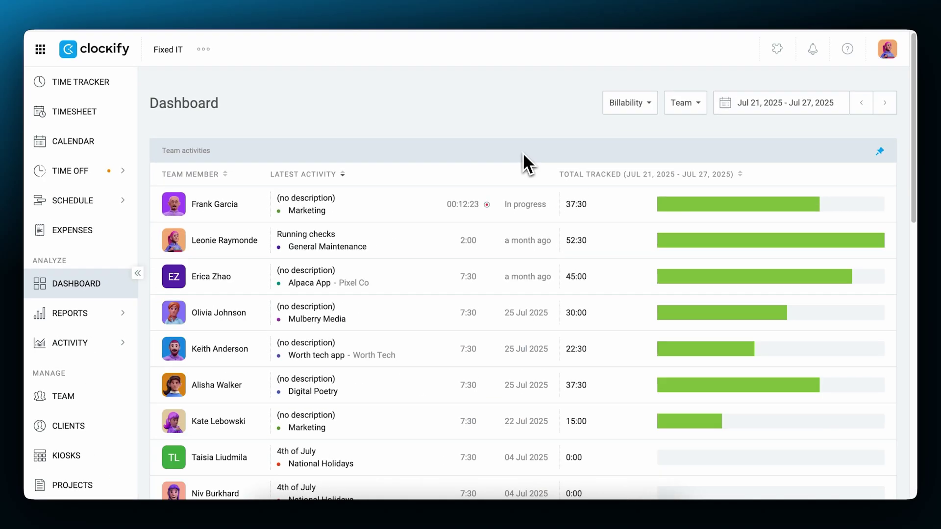
Open the Calendar view and check the Teammates list without changing it
left_click(72, 142)
left_click(696, 88)
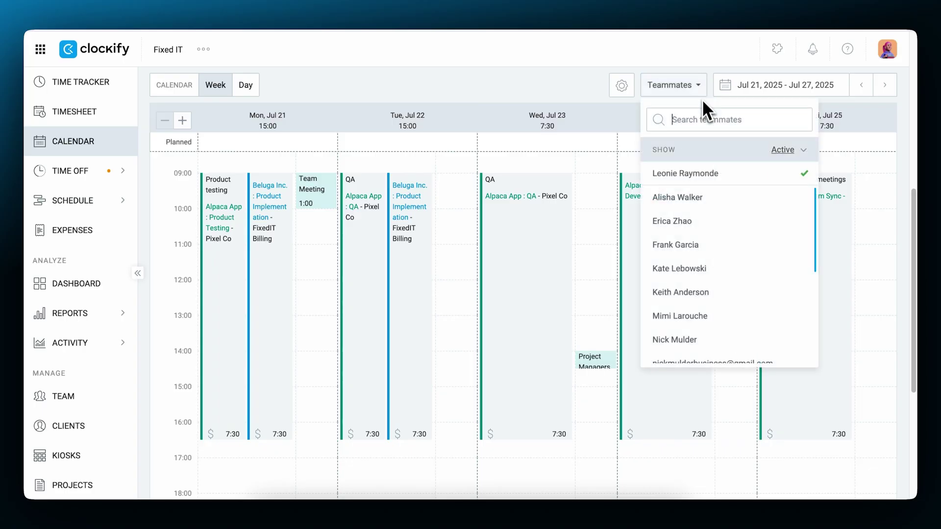
left_click(702, 86)
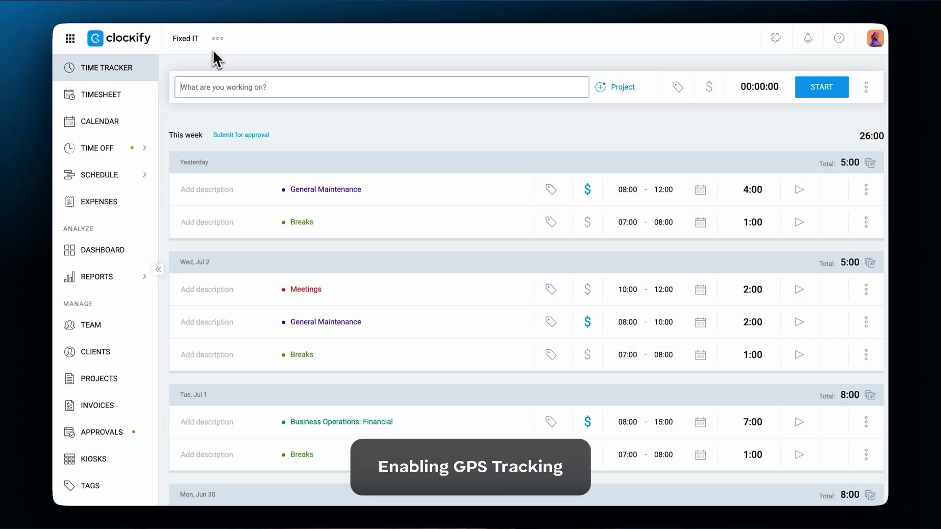
Activate GPS tracking with privacy terms accepted, then view a member on the Locations map
left_click(216, 41)
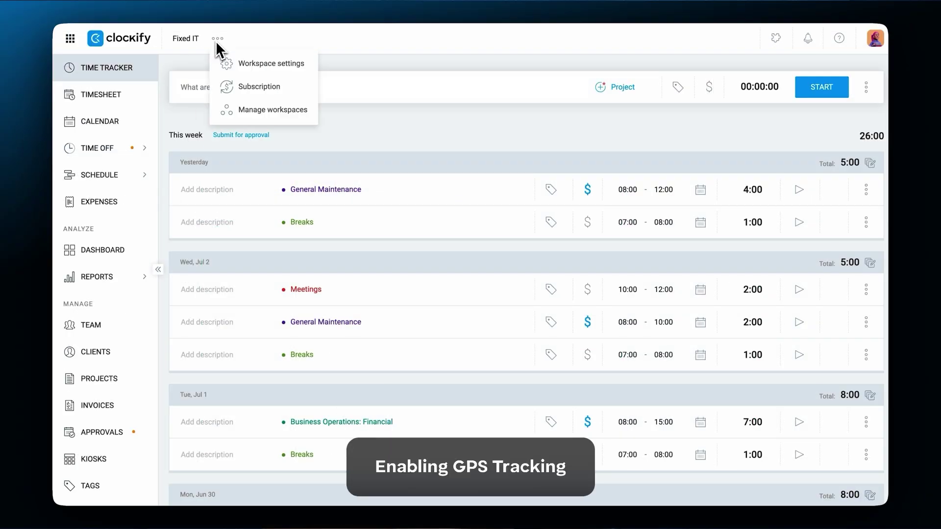
left_click(256, 66)
scroll(255, 62, "down", 10)
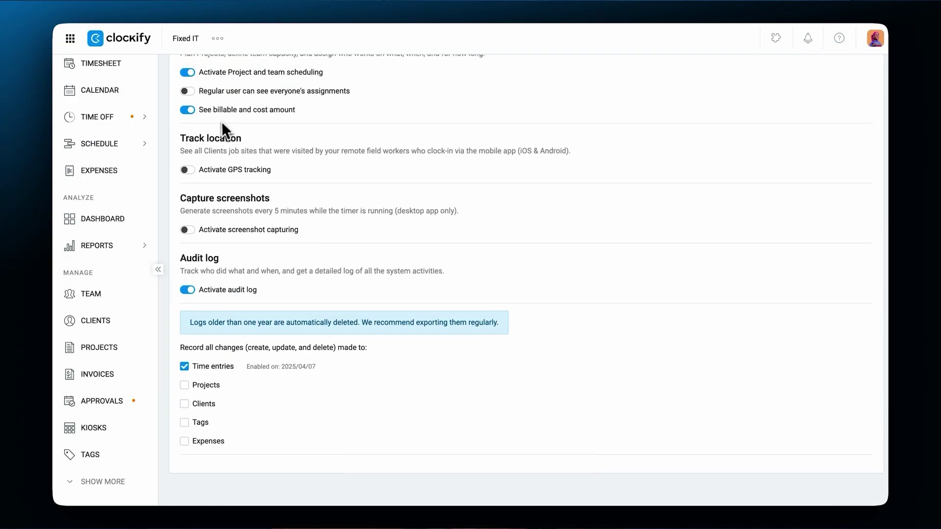
left_click(190, 171)
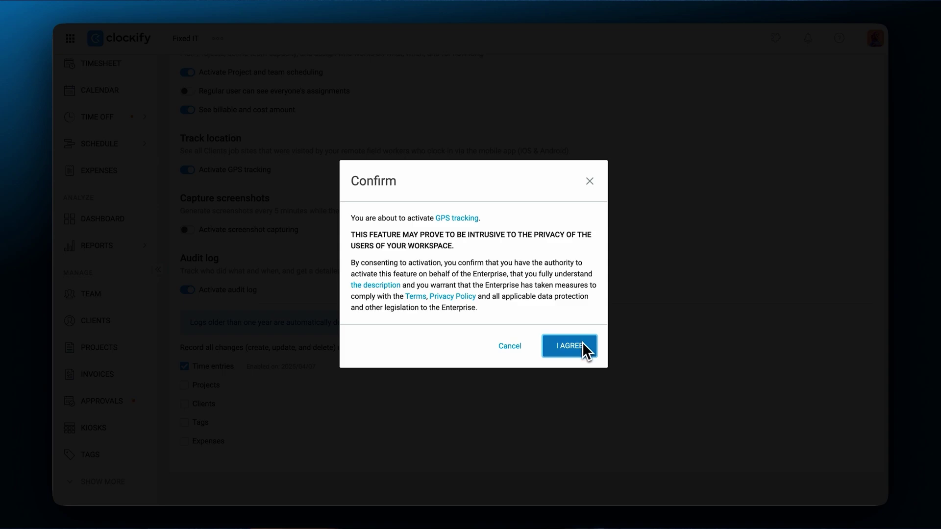
left_click(582, 343)
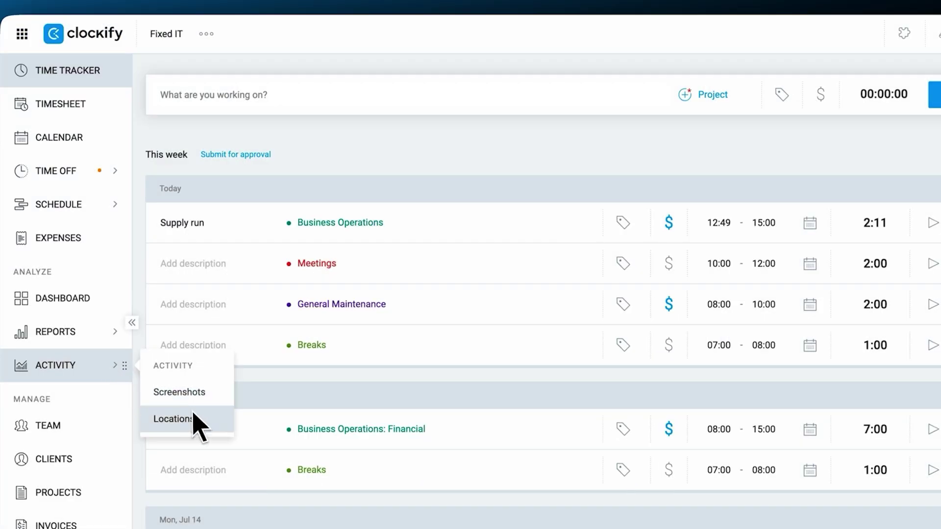
left_click(190, 418)
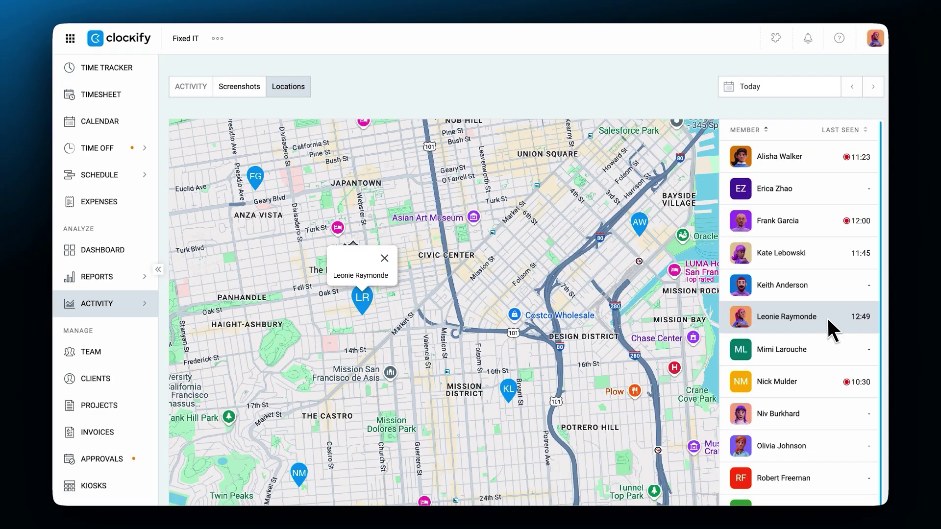
left_click(827, 317)
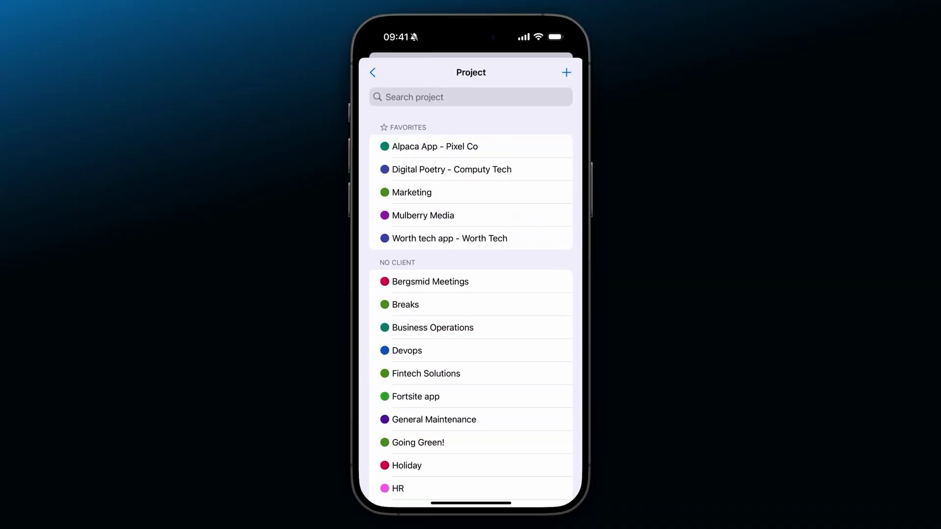
type("Meeting w")
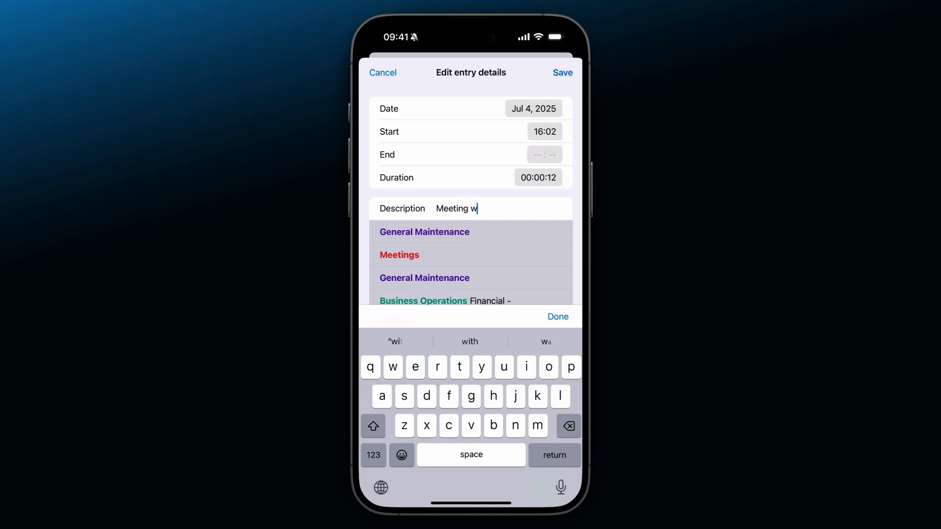
type("ith client")
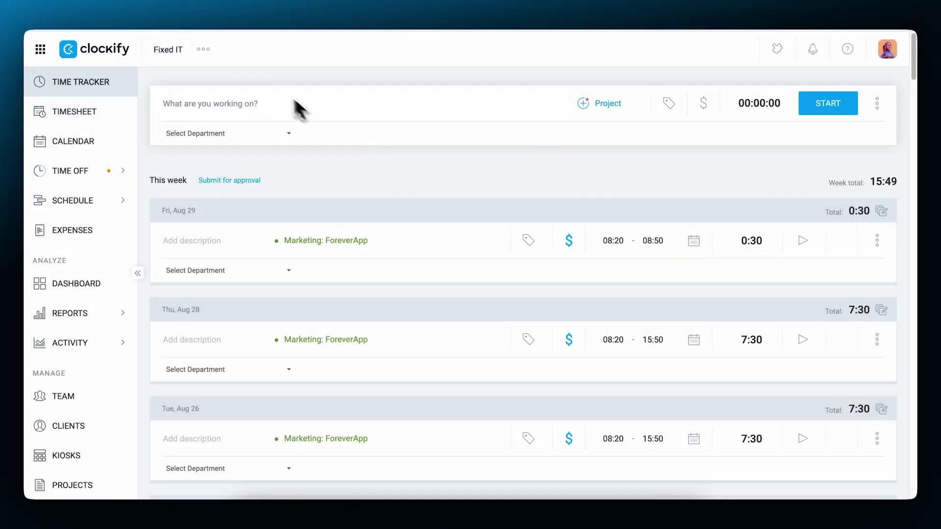
Activate screenshot capturing with privacy terms accepted, then view members' screenshots under Activity
left_click(203, 49)
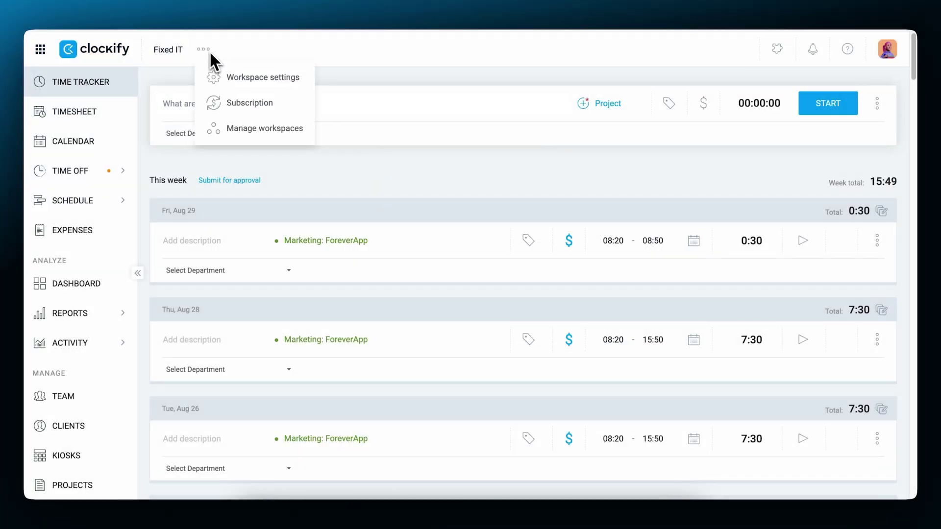
left_click(240, 76)
scroll(419, 268, "down", 10)
scroll(414, 280, "down", 5)
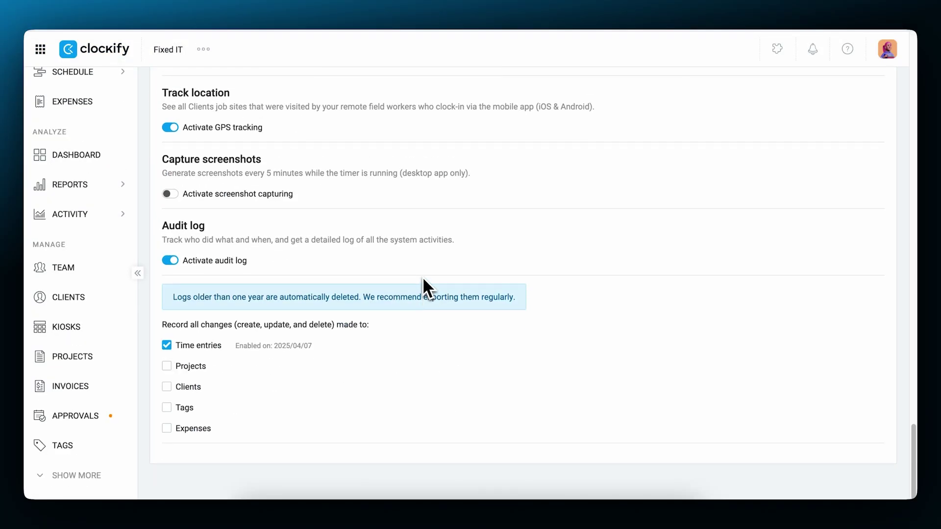
scroll(397, 276, "up", 1)
left_click(174, 250)
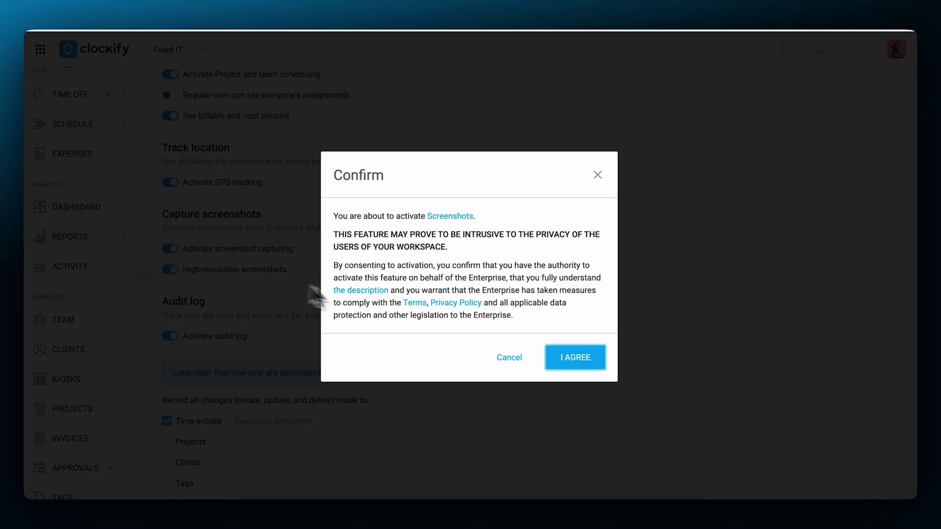
left_click(570, 345)
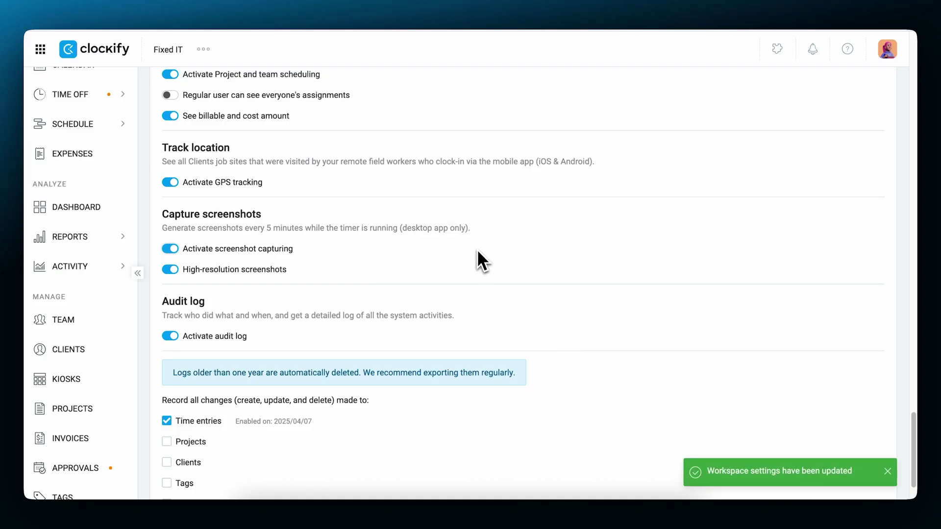
scroll(478, 259, "up", 6)
mouse_move(74, 343)
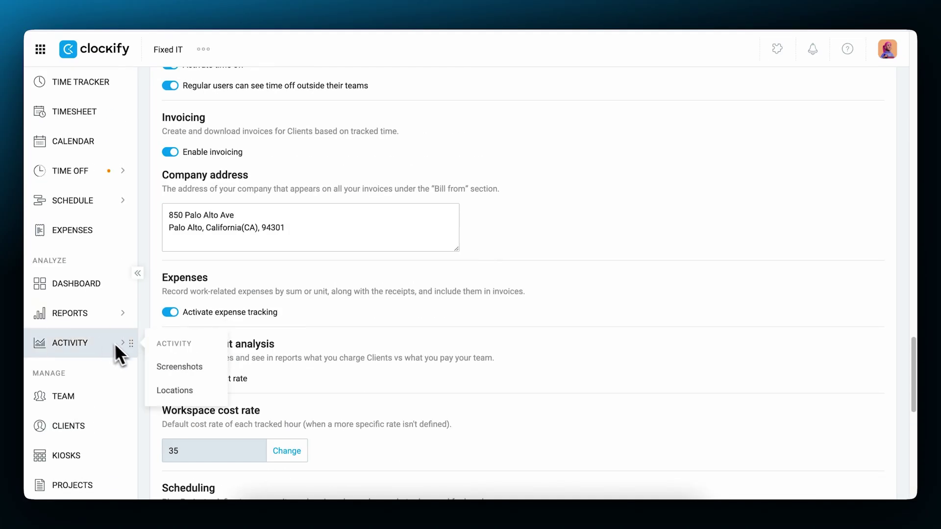
left_click(176, 362)
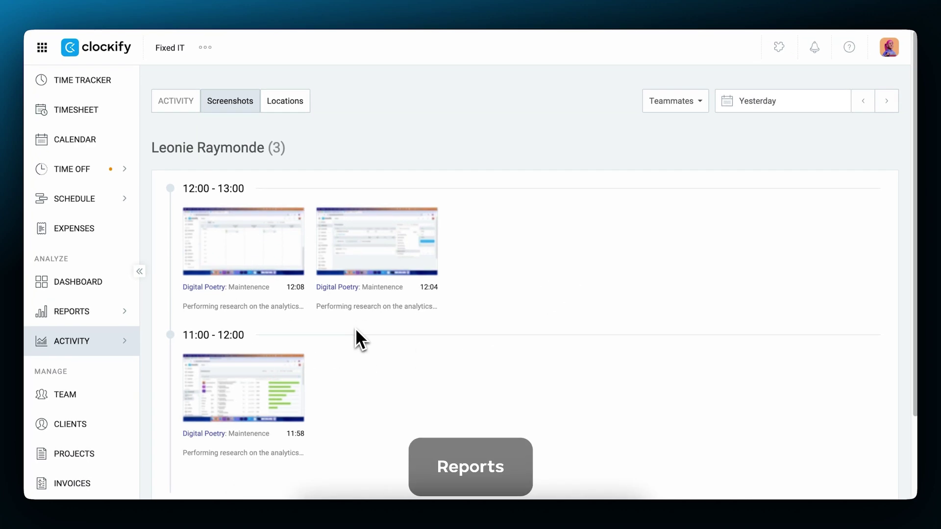
Open the summary report, group its chart by project and its table by user
left_click(176, 337)
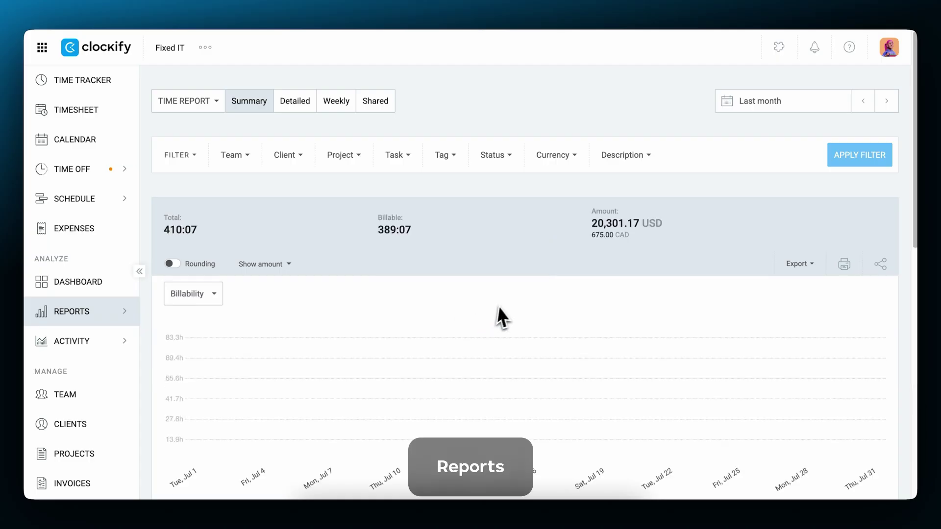
scroll(526, 275, "down", 5)
scroll(526, 276, "down", 3)
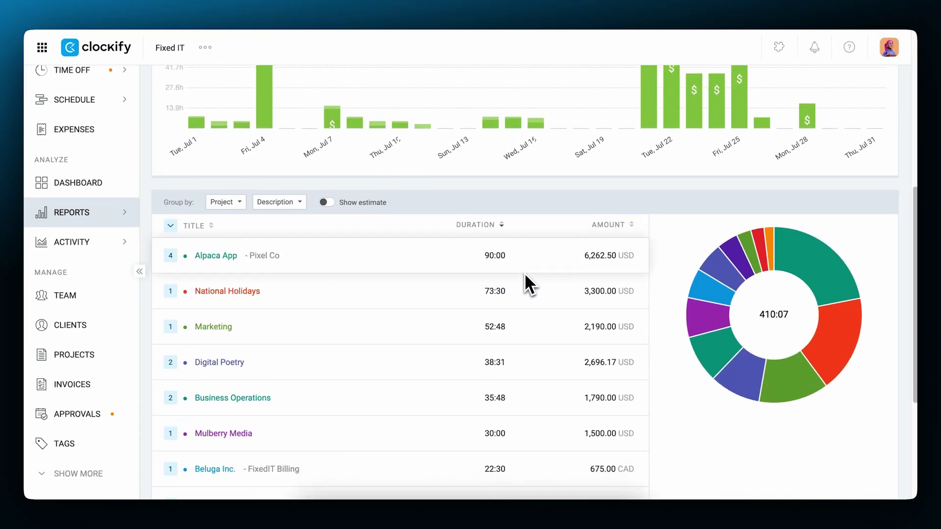
scroll(526, 278, "down", 2)
scroll(525, 272, "up", 2)
scroll(525, 273, "up", 8)
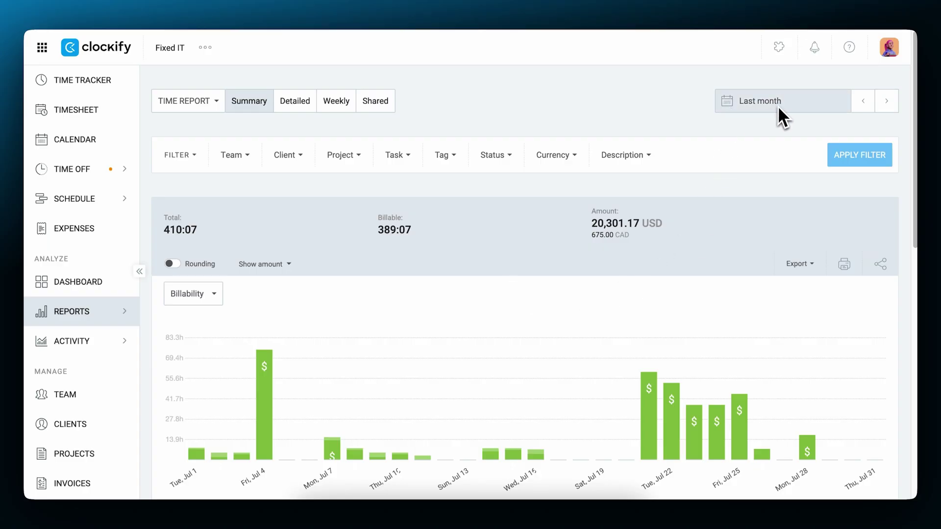
left_click(218, 294)
left_click(193, 342)
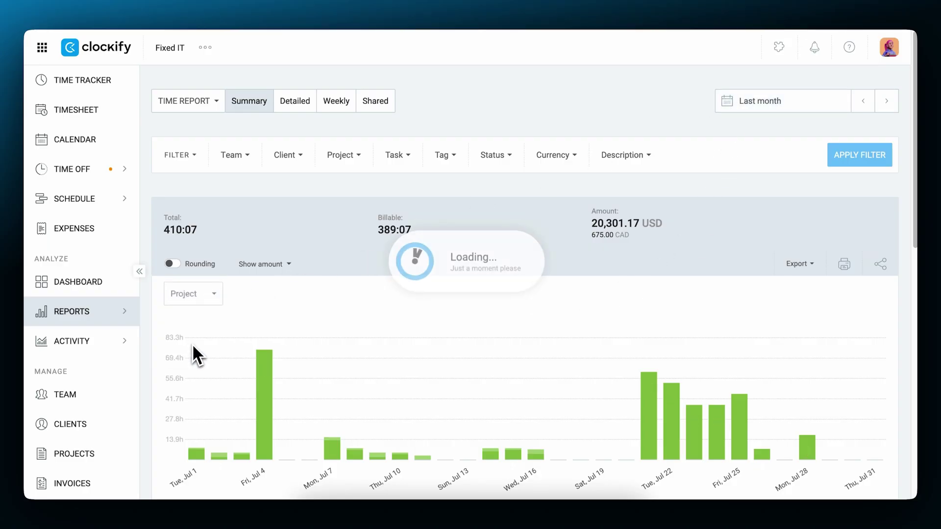
scroll(450, 331, "down", 1)
scroll(450, 331, "down", 4)
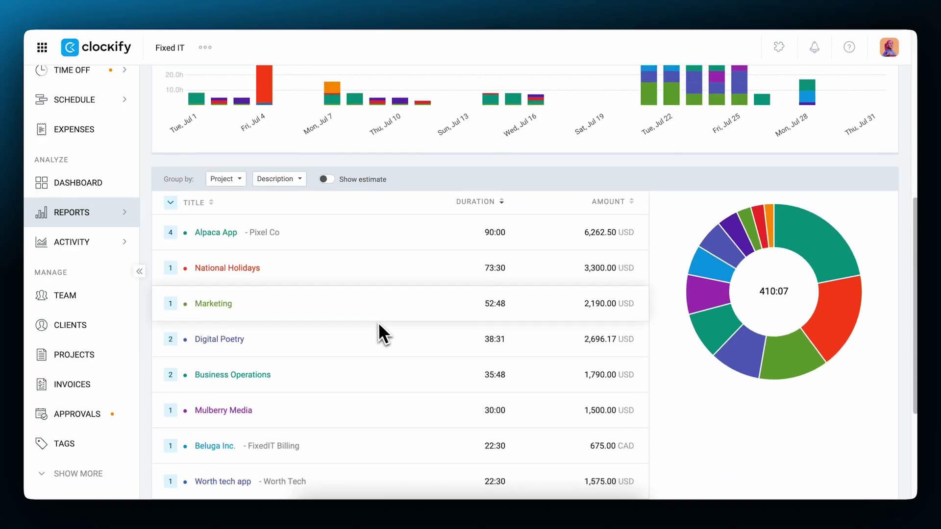
scroll(378, 323, "down", 1)
left_click(239, 154)
left_click(238, 226)
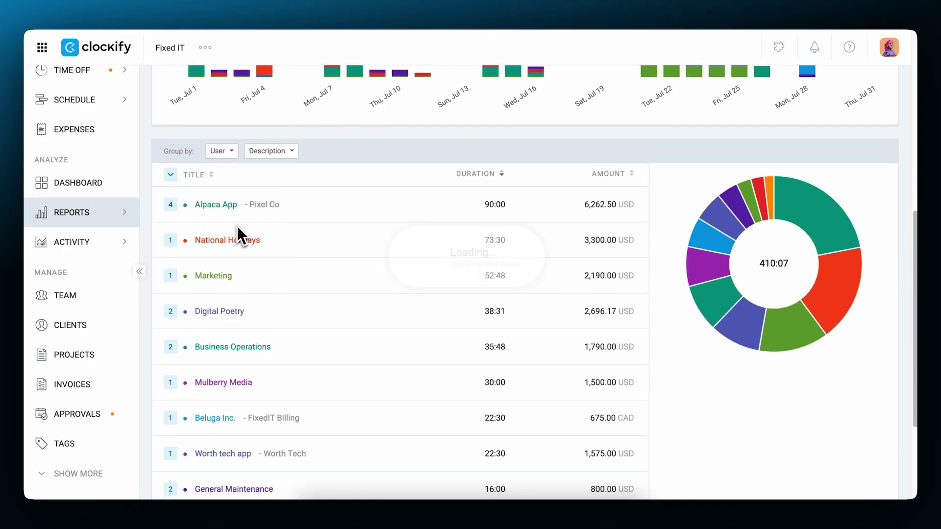
scroll(401, 263, "up", 5)
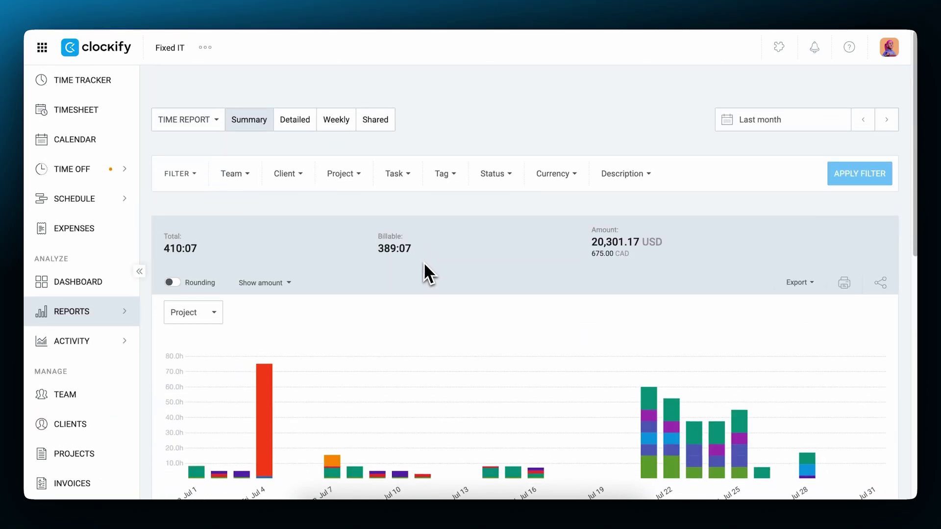
scroll(412, 257, "down", 1)
Check the team and tag filters, then show cost and profit figures
left_click(250, 158)
left_click(247, 157)
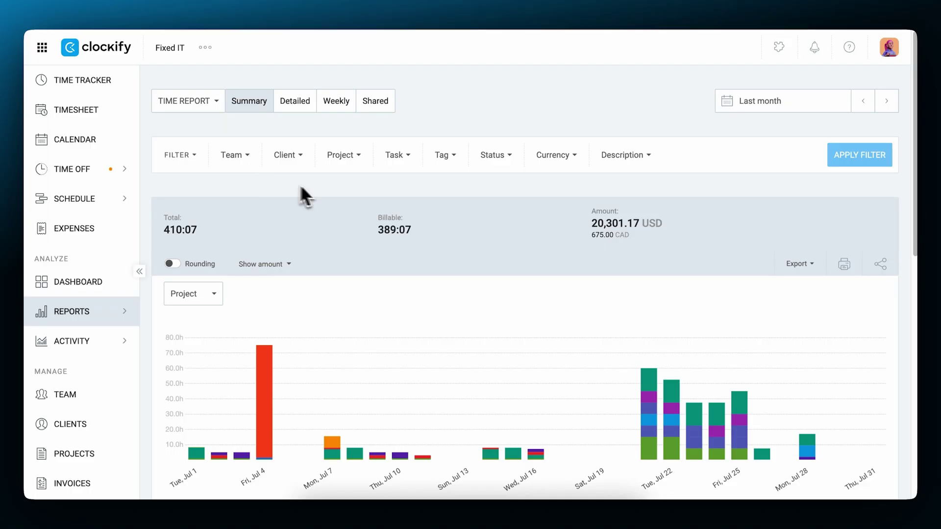
left_click(457, 156)
left_click(292, 264)
left_click(257, 316)
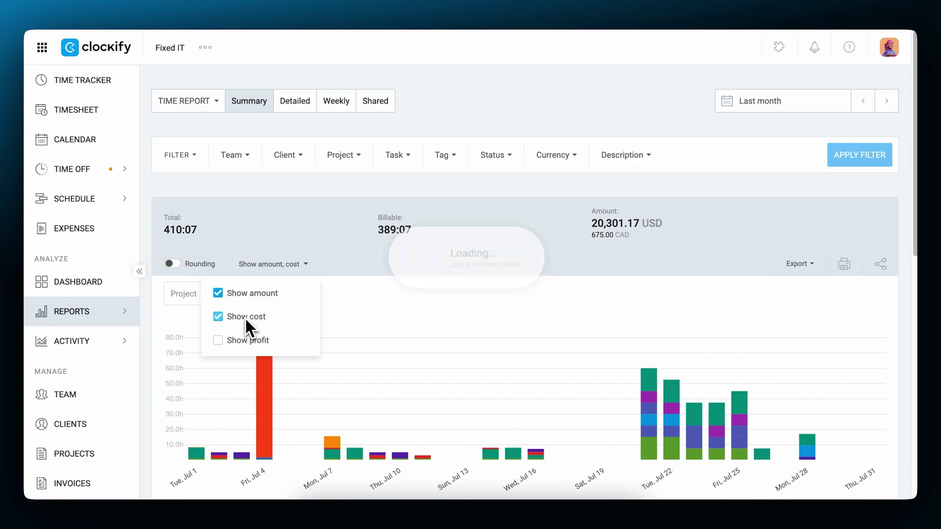
left_click(249, 339)
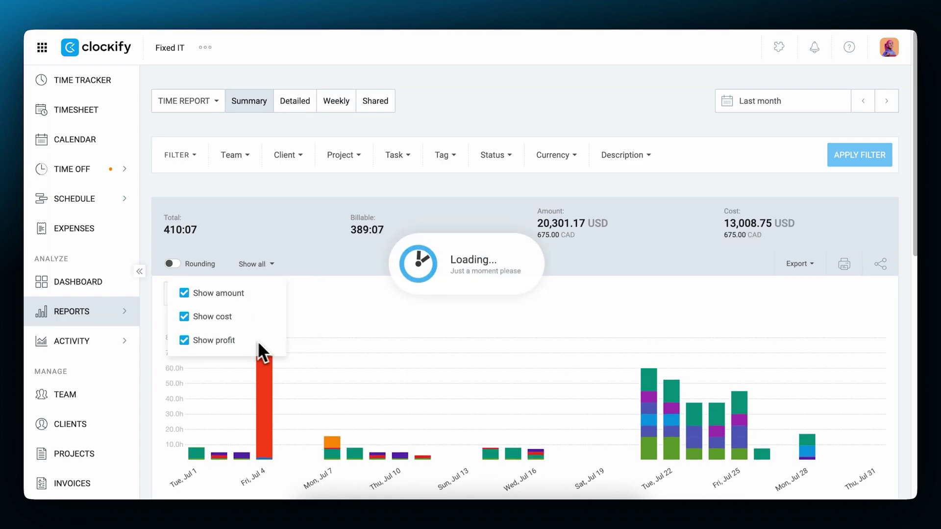
scroll(403, 353, "down", 5)
scroll(404, 353, "down", 2)
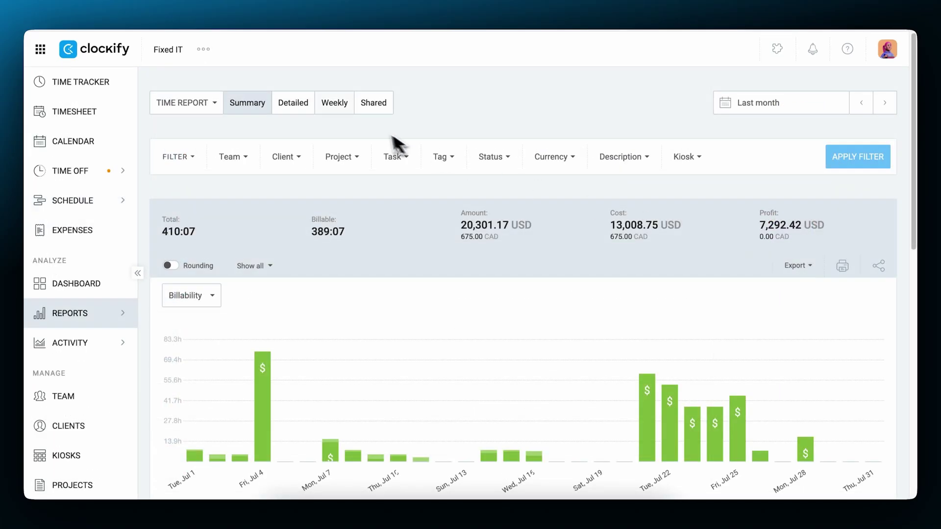
Select the first three entries in the detailed report, then switch to the weekly report
left_click(294, 104)
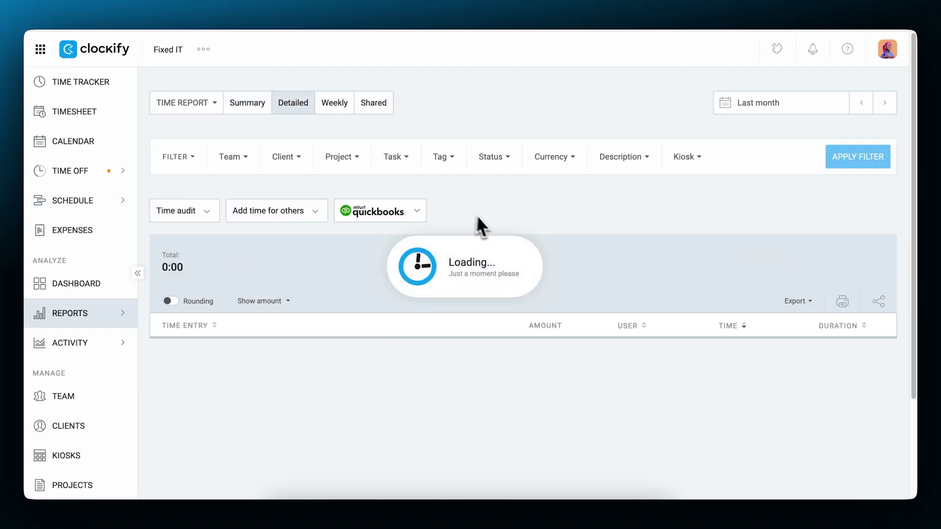
scroll(512, 230, "down", 1)
scroll(464, 283, "down", 3)
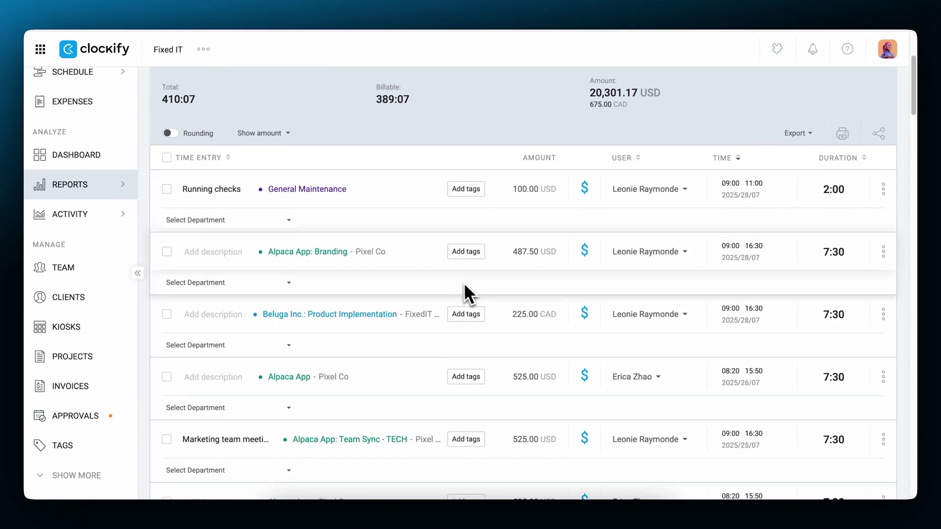
scroll(484, 282, "down", 2)
scroll(484, 282, "up", 4)
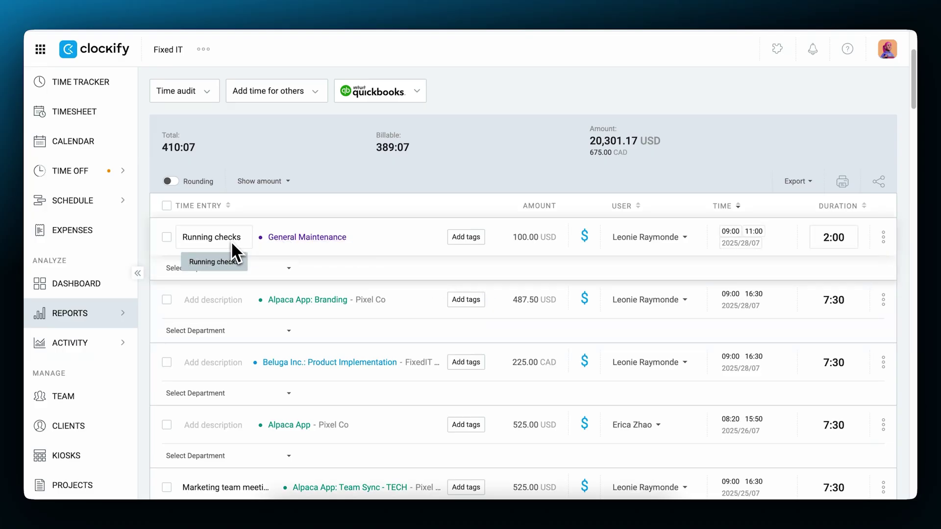
left_click(168, 238)
left_click(168, 301)
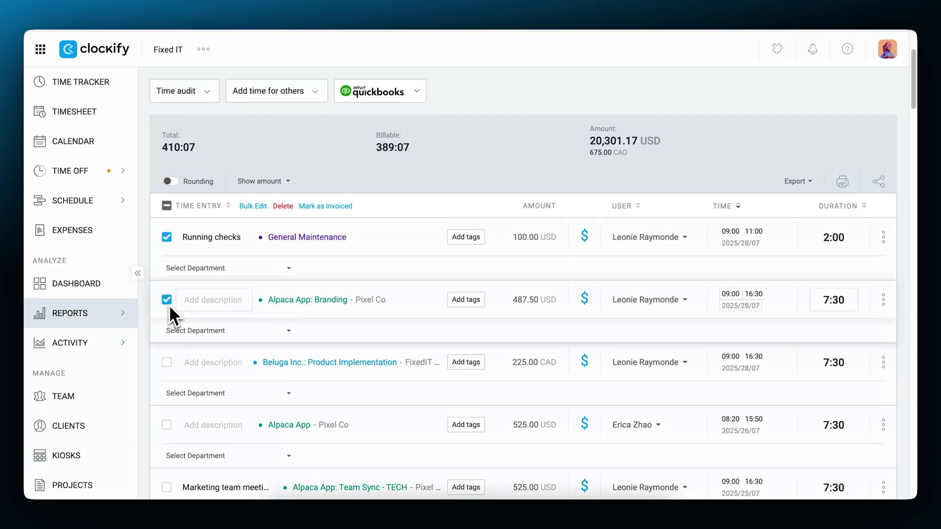
left_click(167, 362)
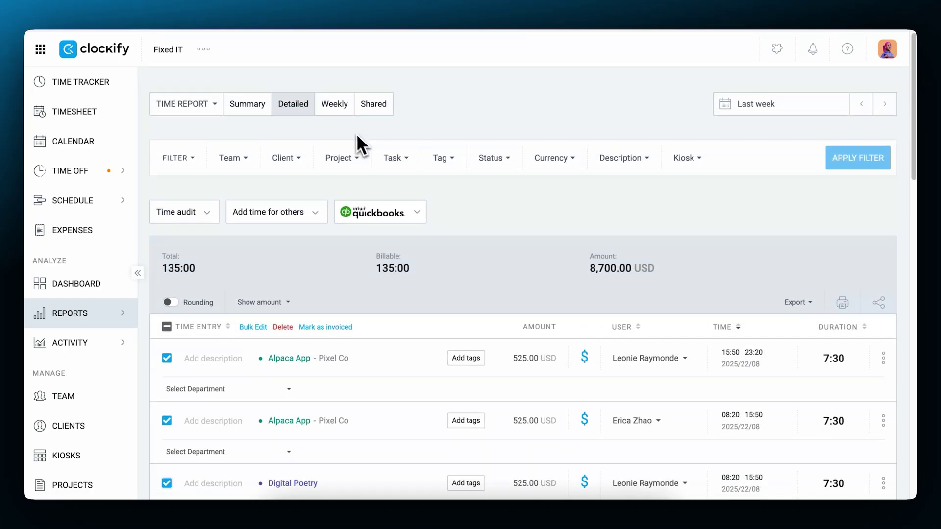
left_click(334, 105)
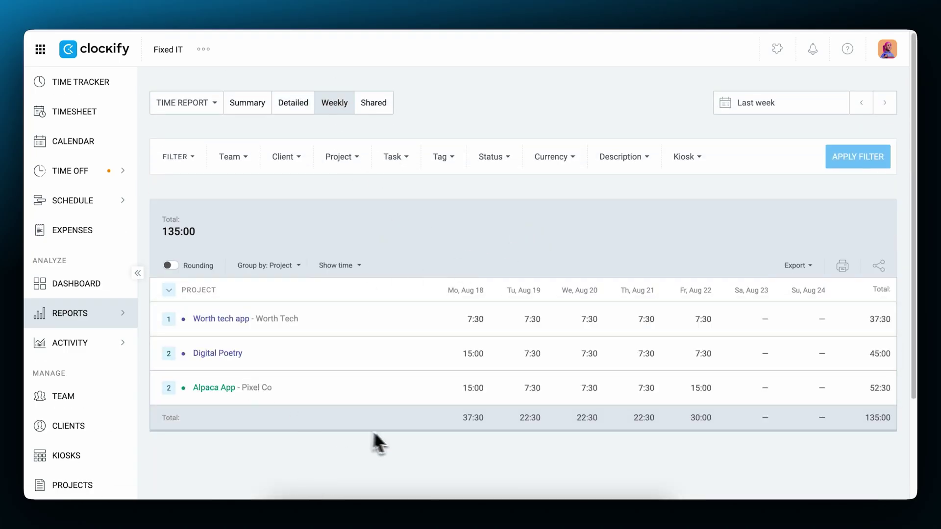
Keep the weekly report grouped by project, review export formats, and start sharing it
left_click(299, 266)
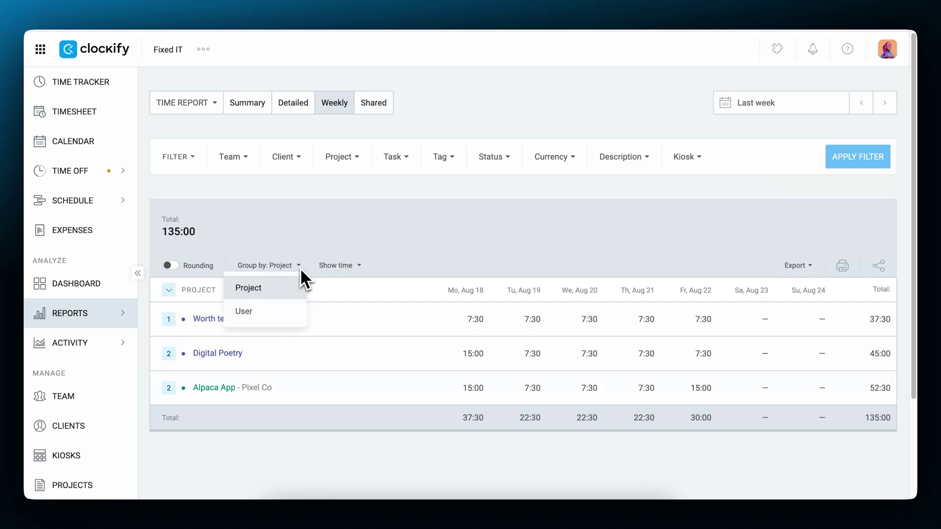
left_click(299, 267)
left_click(808, 267)
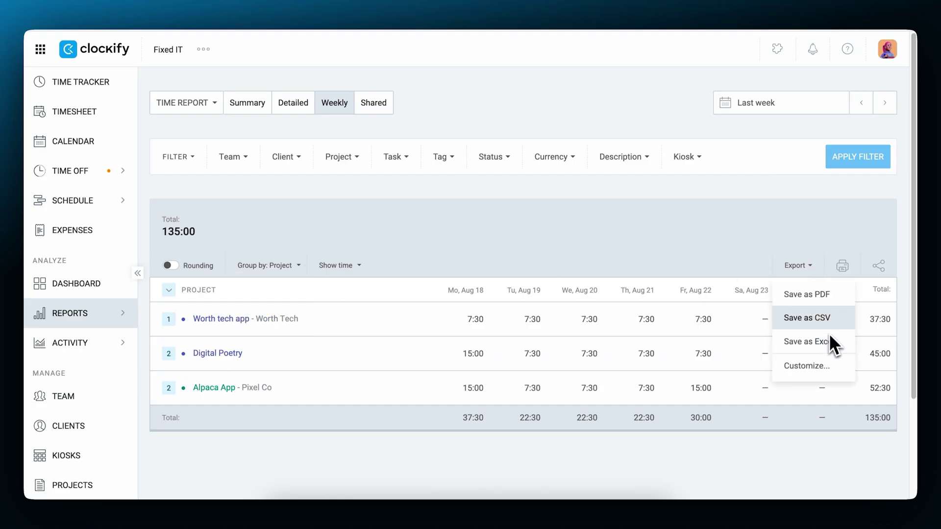
left_click(882, 273)
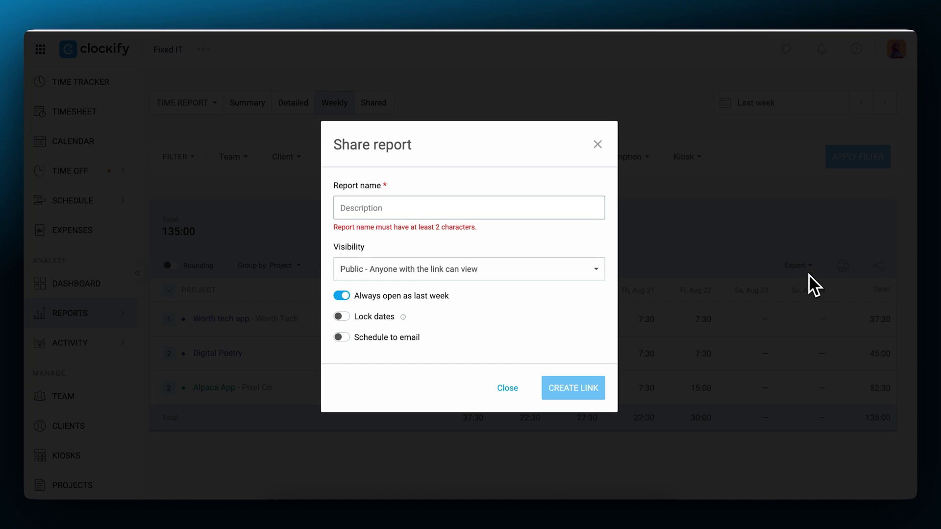
type("Last week report")
Schedule the shared 'Last week report' for weekly email and open its recipients list
left_click(341, 337)
left_click(413, 323)
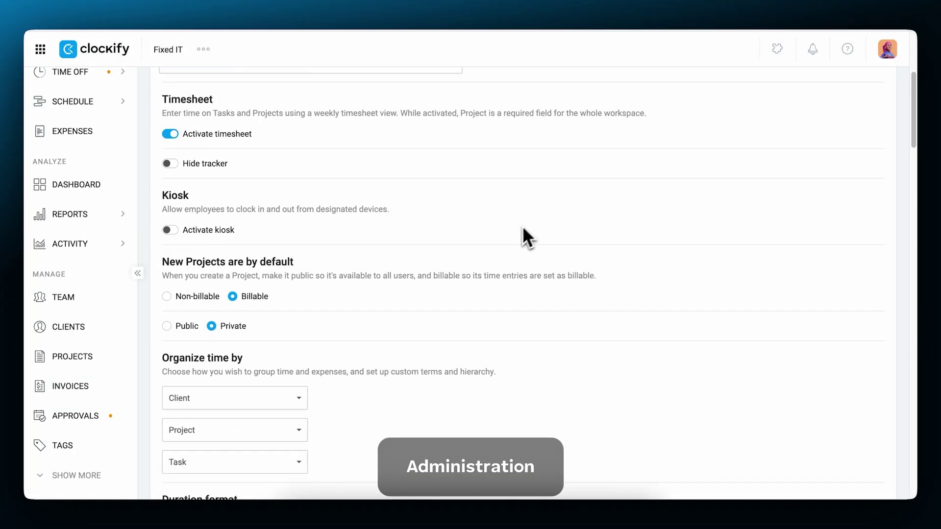
scroll(471, 250, "down", 2)
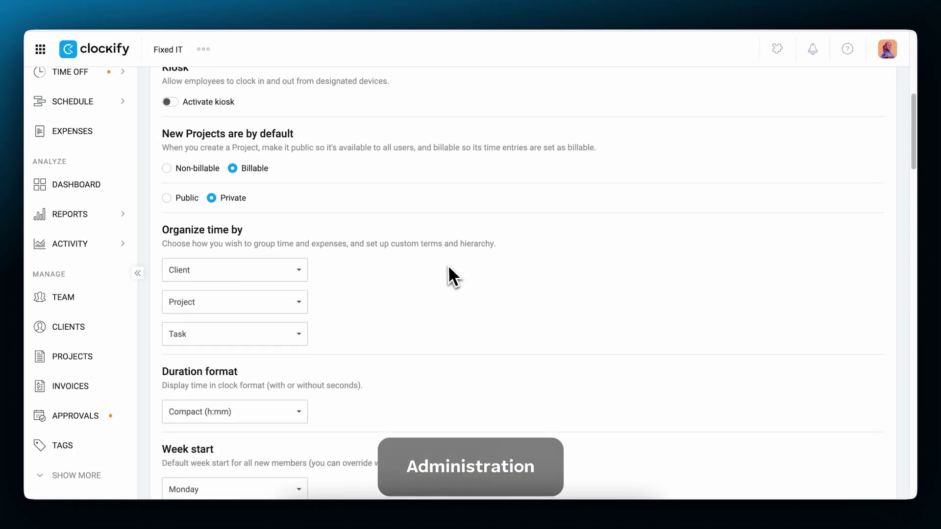
scroll(447, 262, "down", 3)
scroll(448, 262, "down", 3)
scroll(447, 262, "down", 1)
scroll(447, 263, "down", 2)
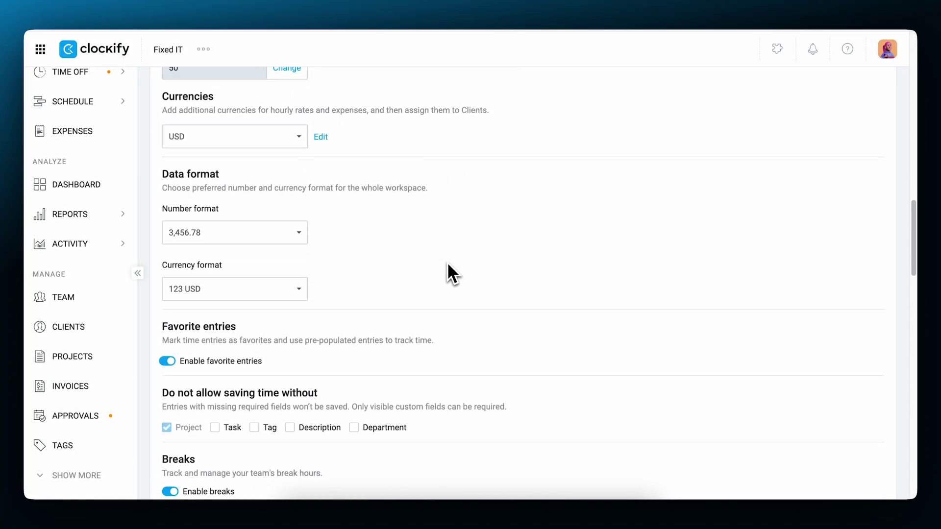
scroll(447, 262, "down", 1)
scroll(447, 262, "down", 1)
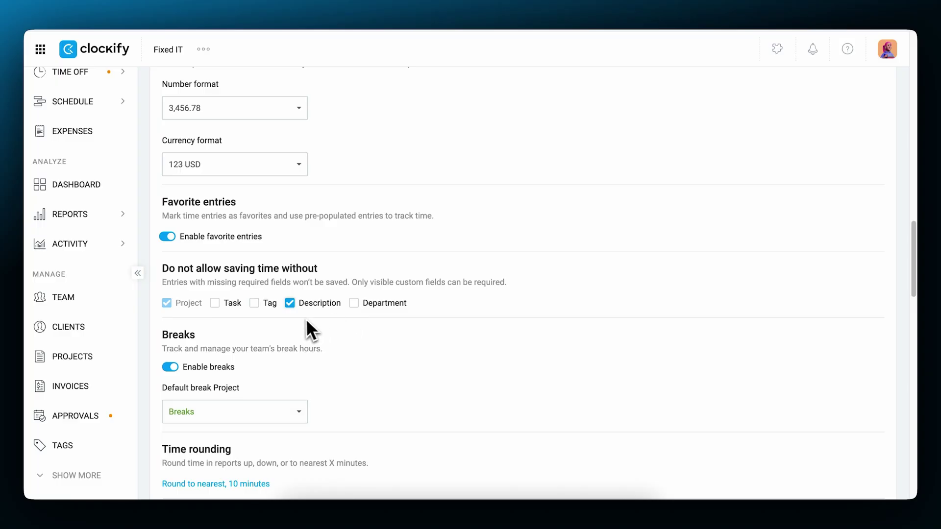
Make Tag a required field before any time entry can be saved
left_click(254, 303)
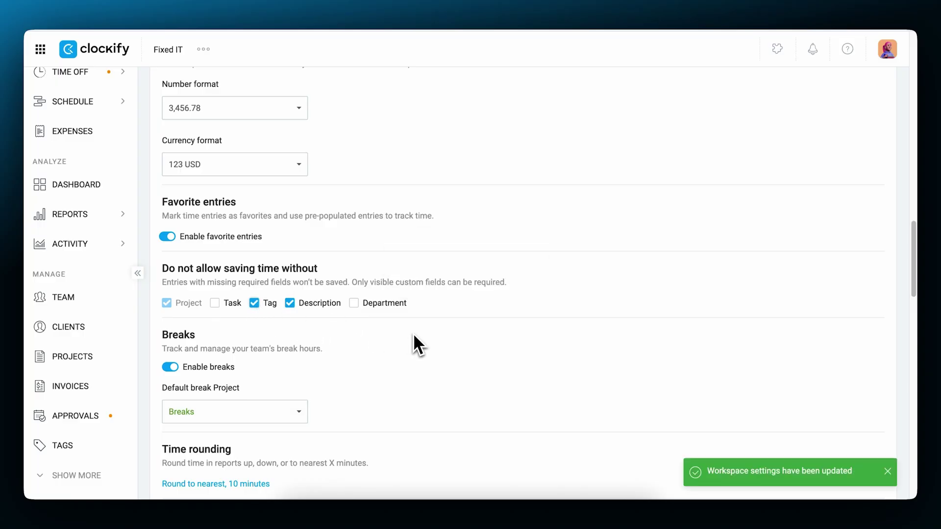
Audit the detailed report for suspicious durations, then check the Weekly team reminder rules
mouse_move(70, 214)
left_click(196, 263)
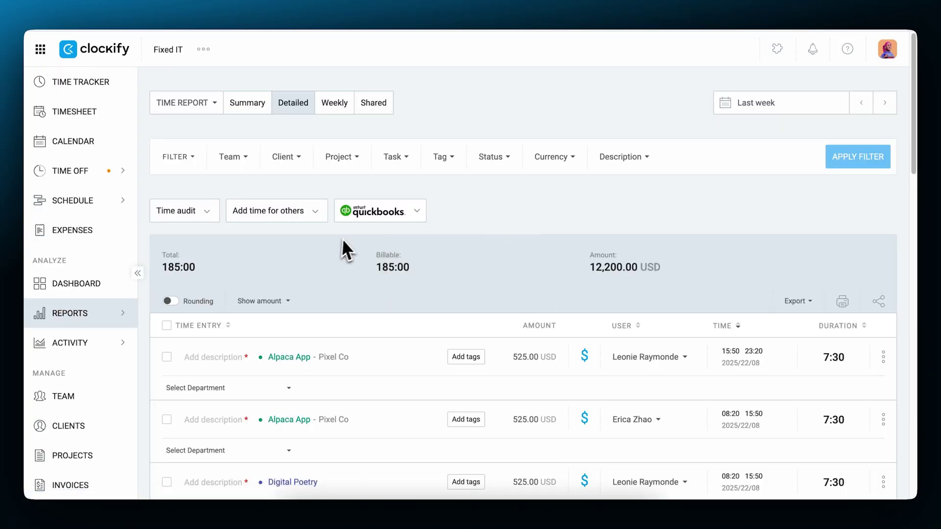
left_click(205, 211)
left_click(190, 253)
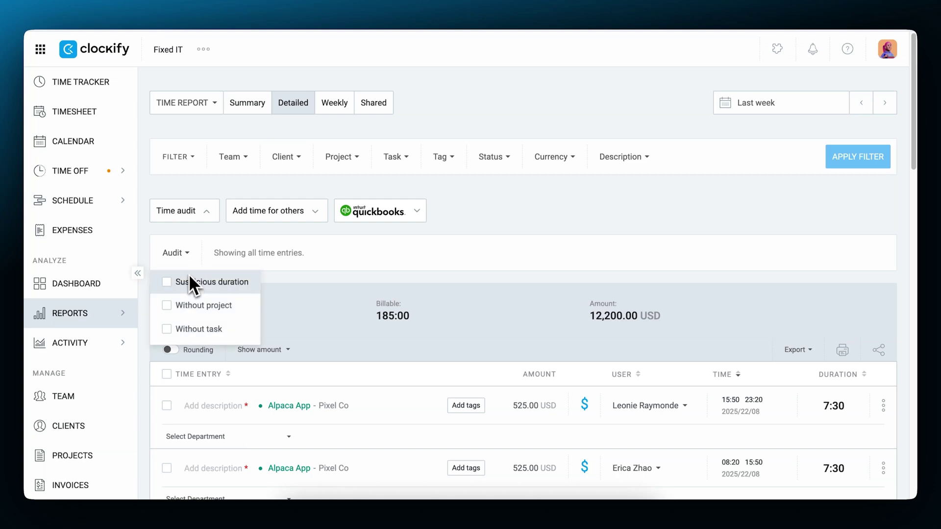
left_click(353, 254)
left_click(353, 302)
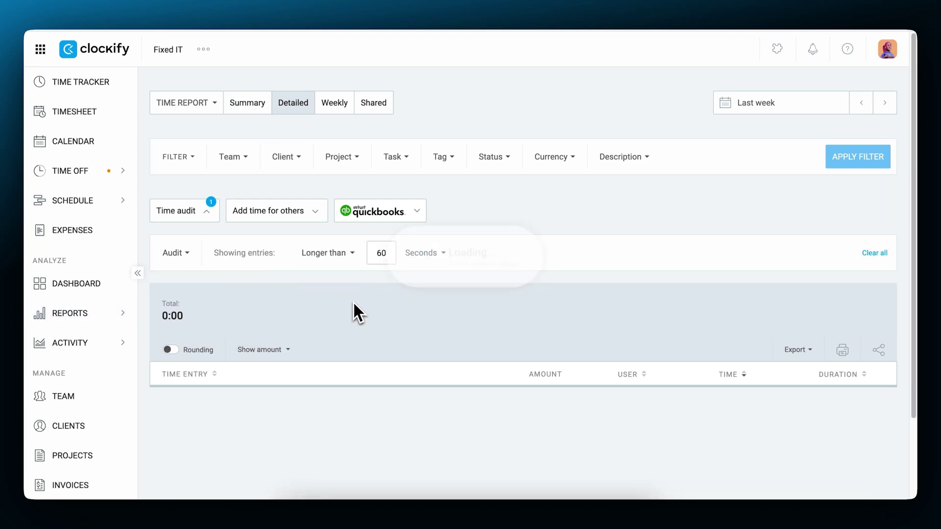
scroll(432, 317, "down", 2)
scroll(433, 317, "down", 4)
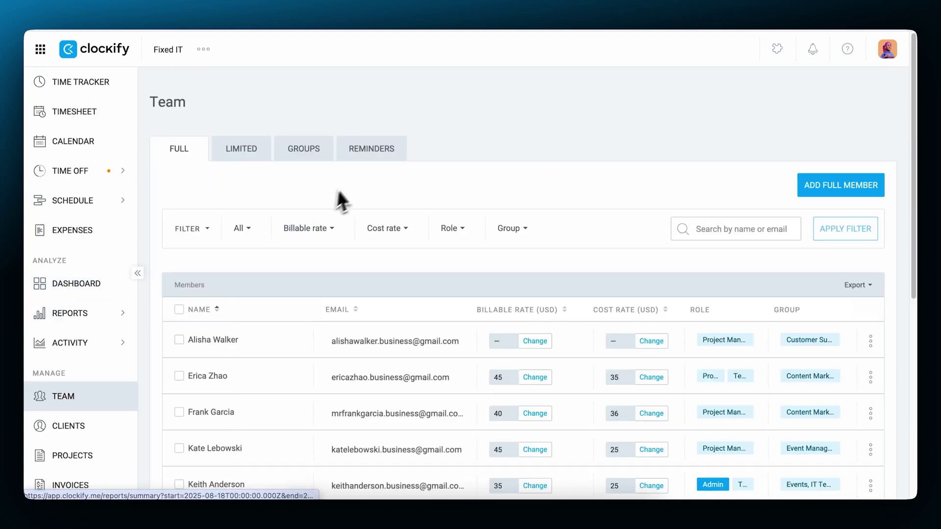
left_click(384, 153)
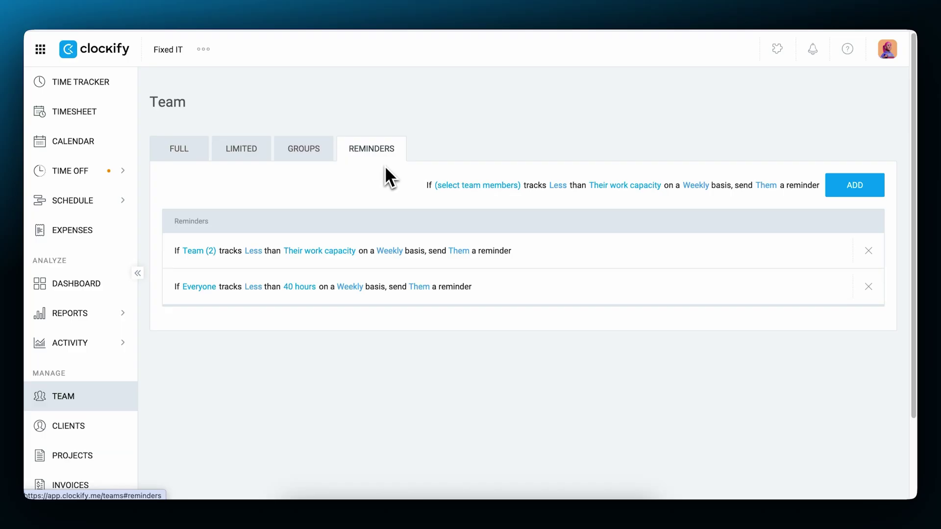
left_click(695, 186)
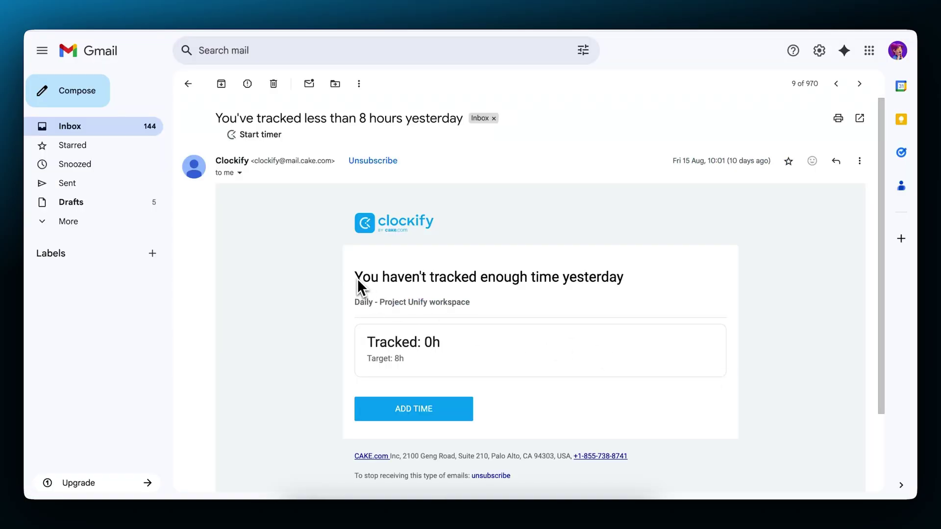
Select the Gmail reminder heading about not tracking enough time yesterday
mouse_move(357, 285)
left_mouse_down()
mouse_move(532, 289)
mouse_move(645, 278)
left_mouse_up()
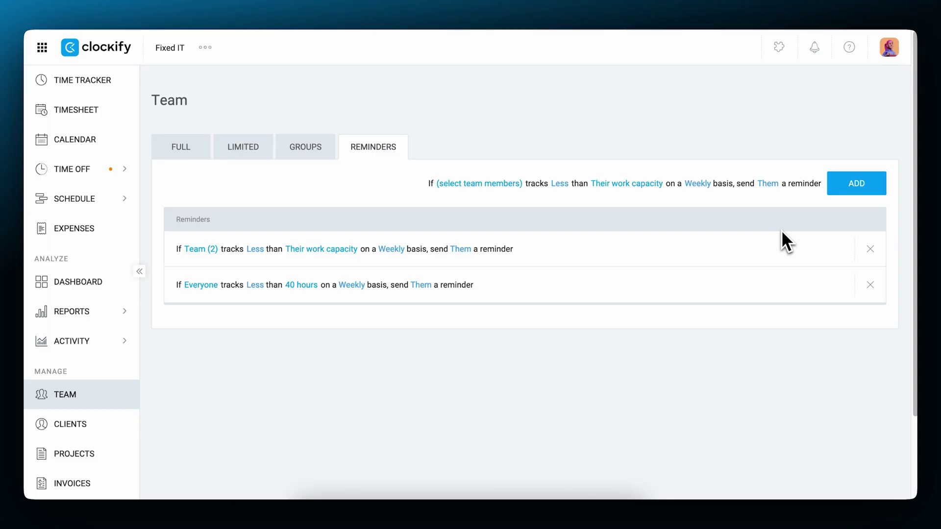
Check the reminder recipient choices without changes, then go to the Attendance team report
left_click(768, 185)
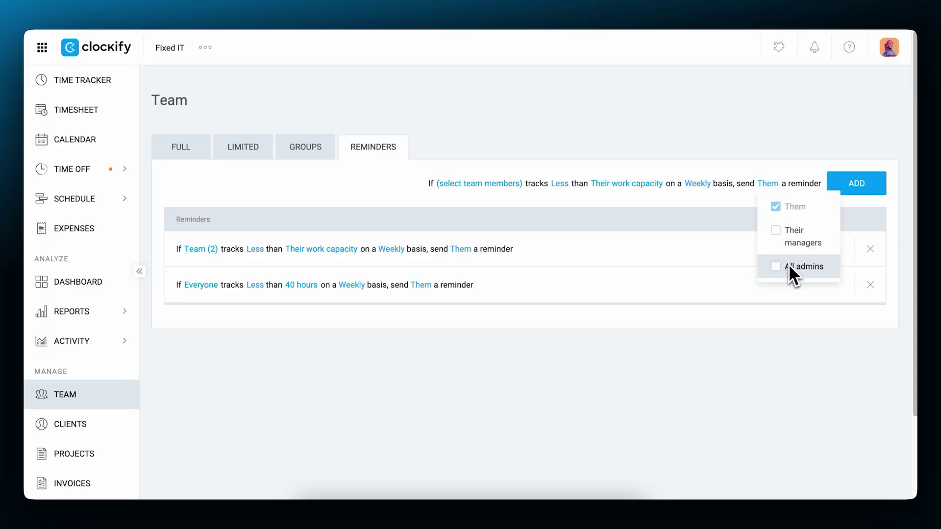
left_click(680, 342)
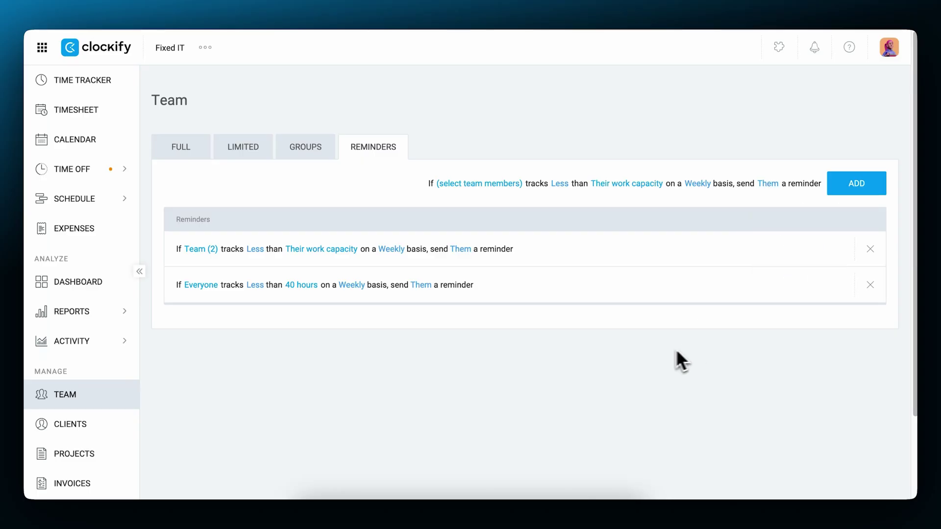
mouse_move(72, 311)
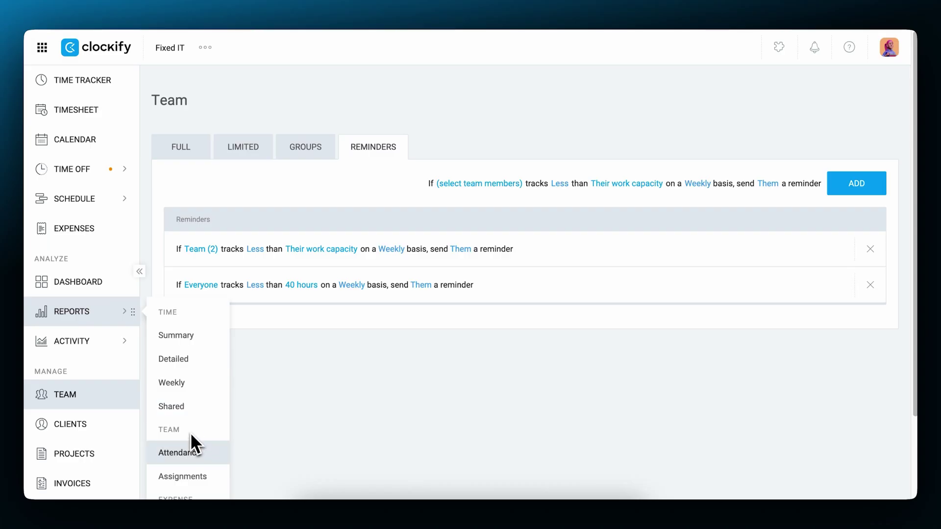
left_click(195, 452)
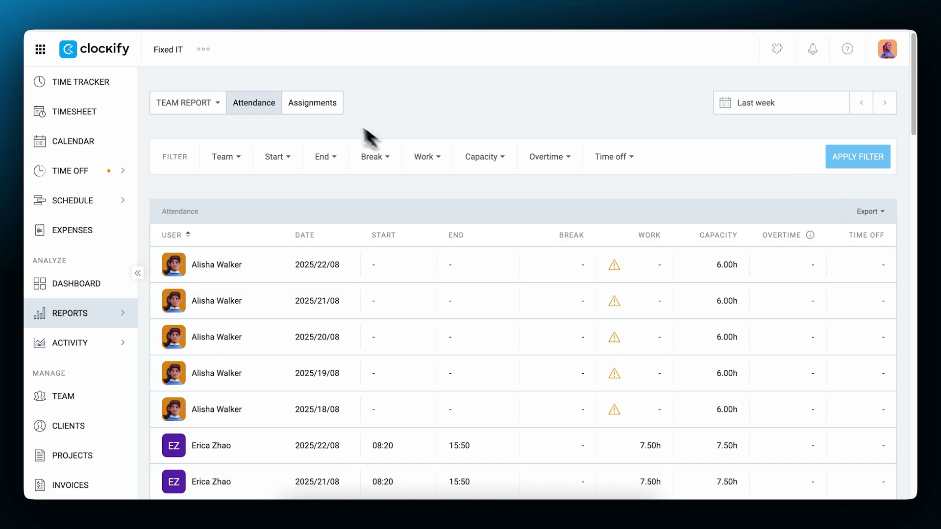
Add a Workspace settings alert sending Project members a notice at 90% of project estimate
left_click(204, 48)
left_click(235, 80)
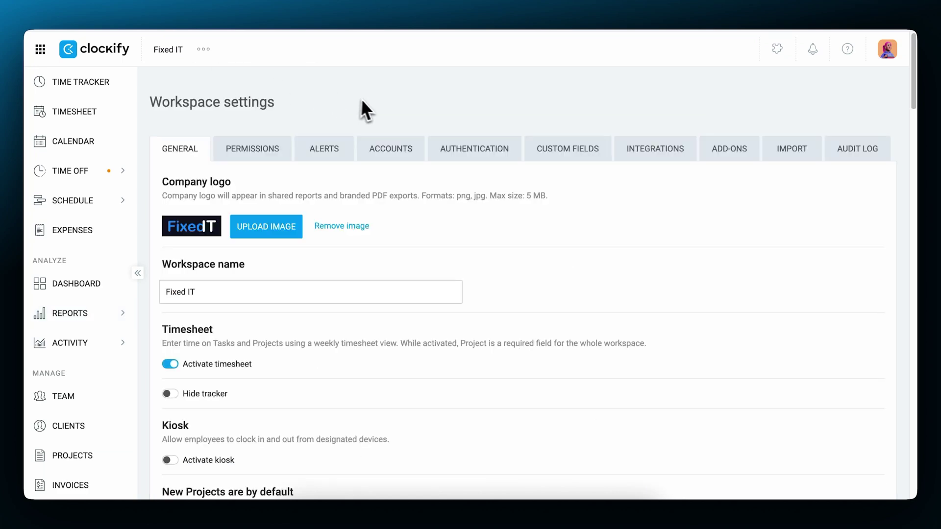
left_click(324, 158)
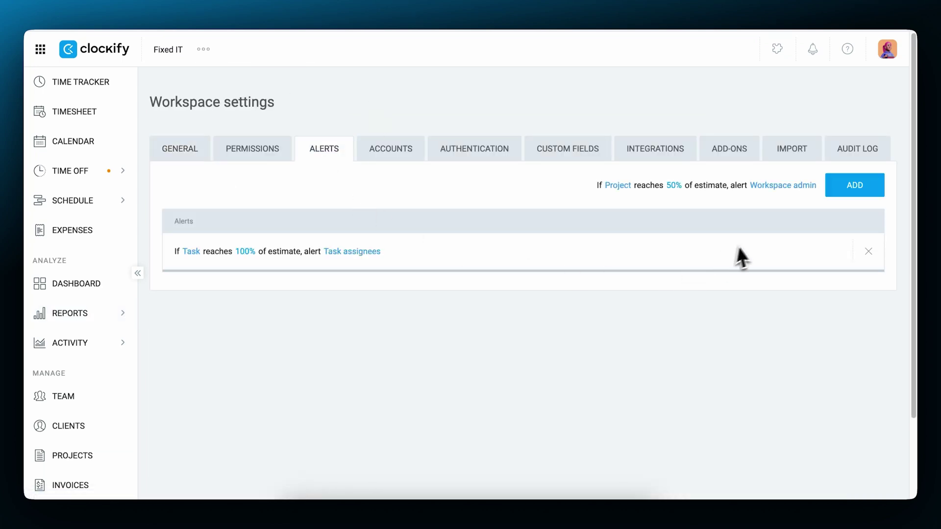
left_click(785, 189)
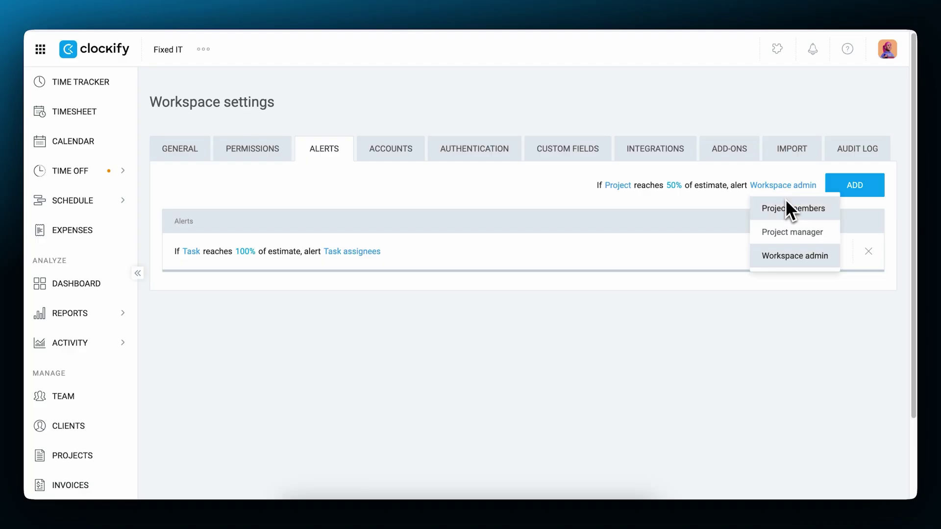
left_click(785, 208)
left_click(676, 187)
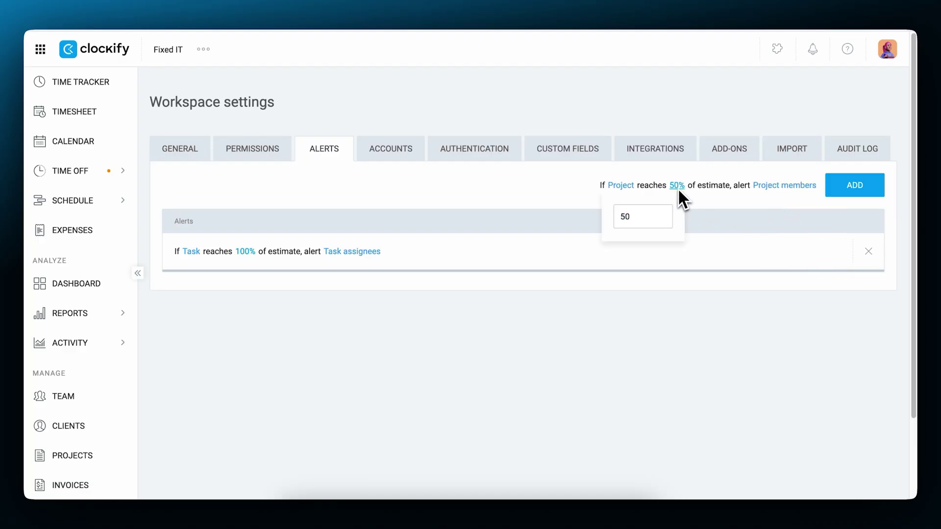
type("90")
left_click(587, 218)
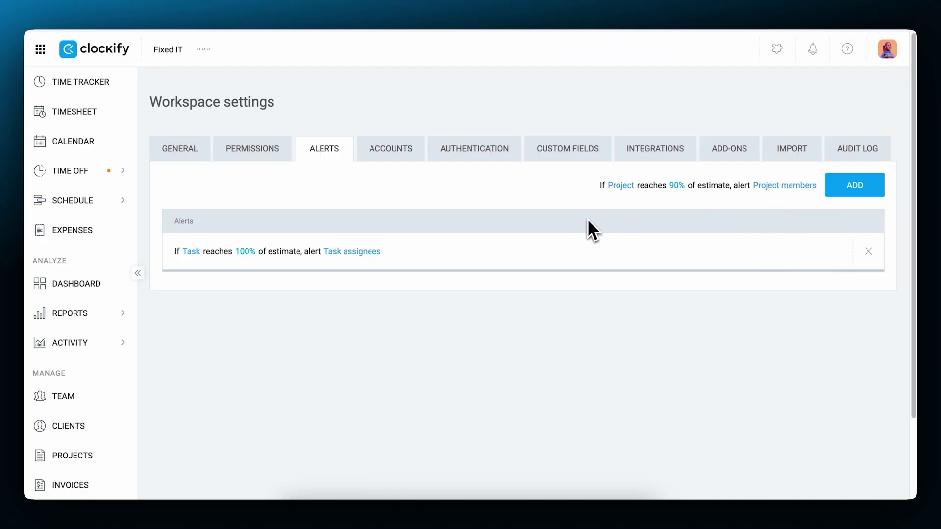
left_click(853, 194)
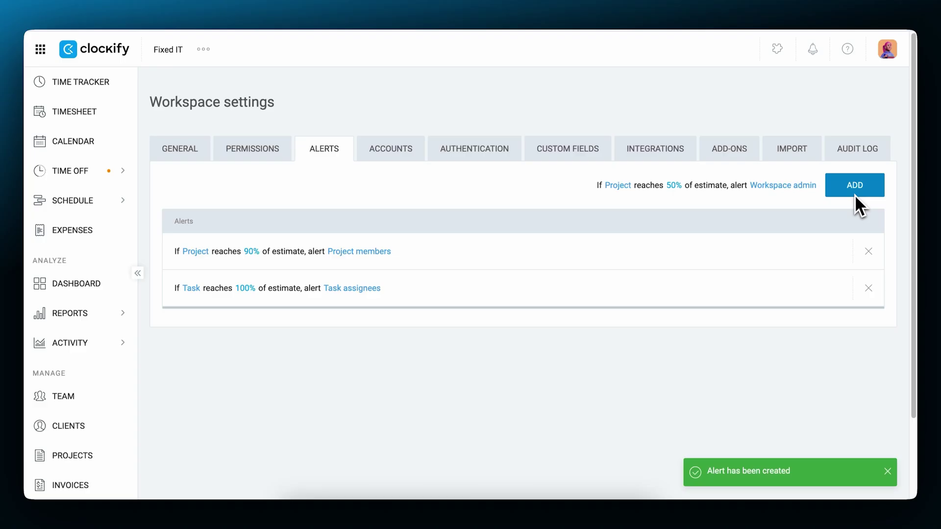
Enable timesheet approval in Workspace settings
left_click(205, 50)
left_click(235, 78)
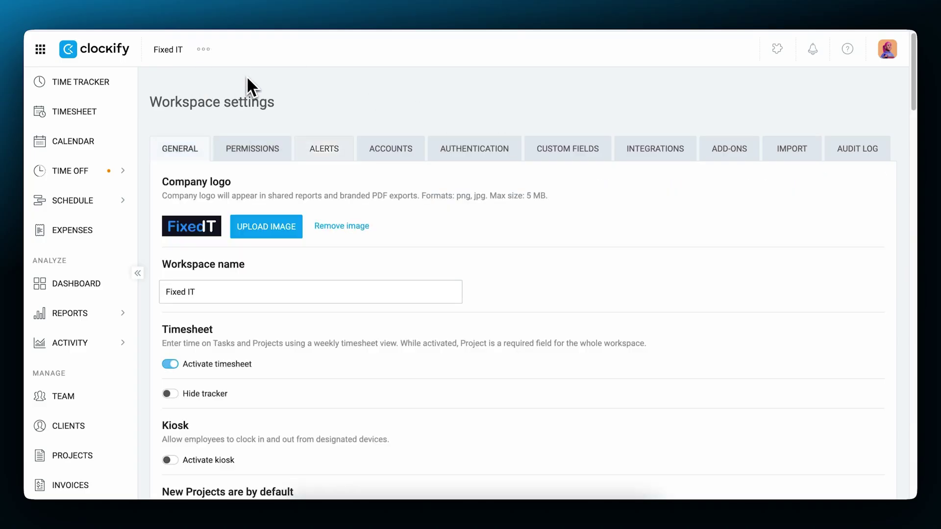
scroll(354, 360, "down", 3)
scroll(355, 355, "down", 5)
scroll(355, 354, "down", 5)
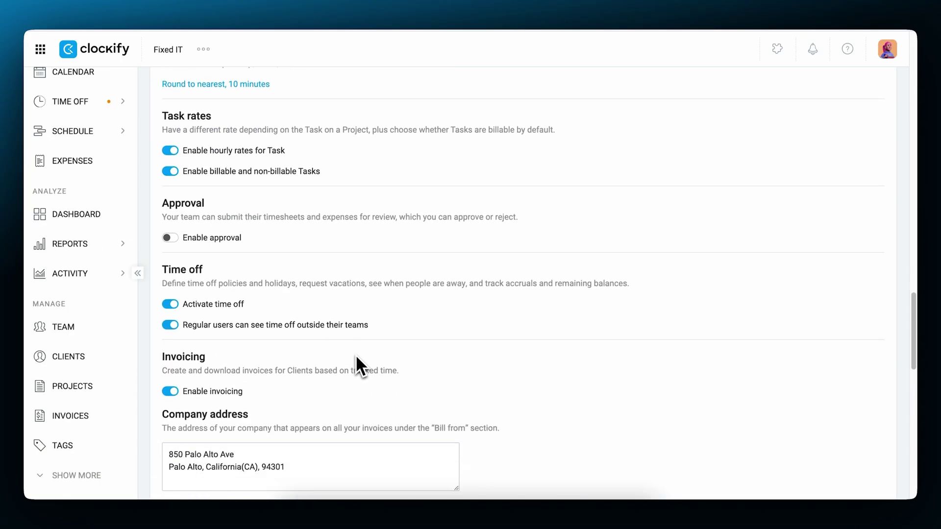
scroll(355, 355, "down", 1)
left_click(171, 177)
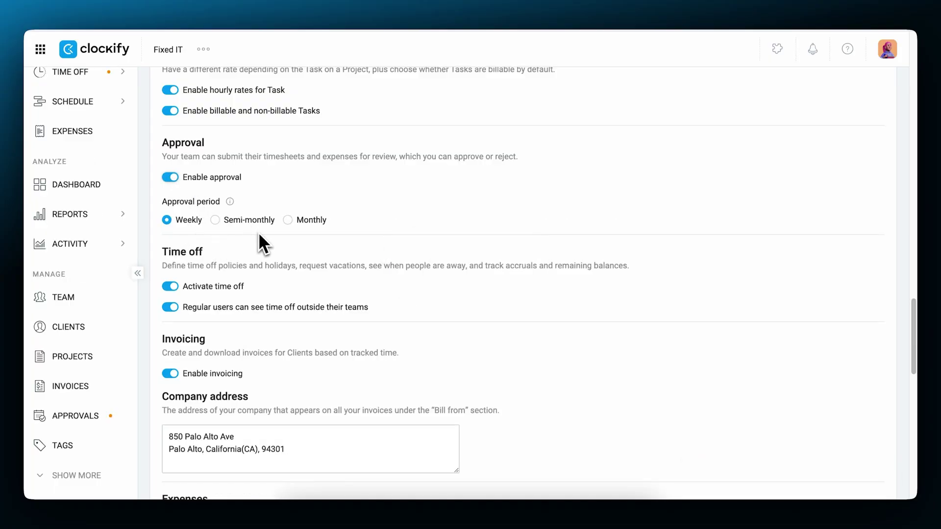
Submit last week's timesheet for approval
left_click(74, 114)
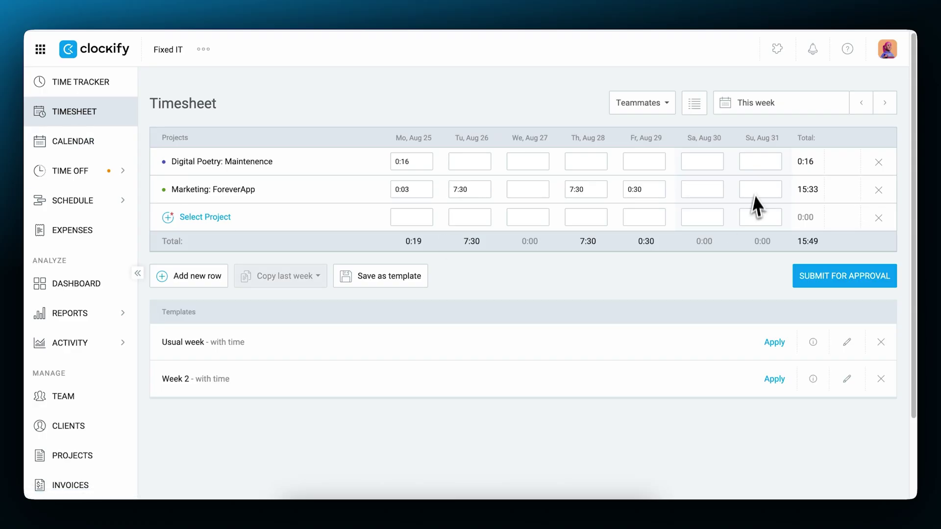
left_click(860, 107)
left_click(844, 276)
left_click(574, 330)
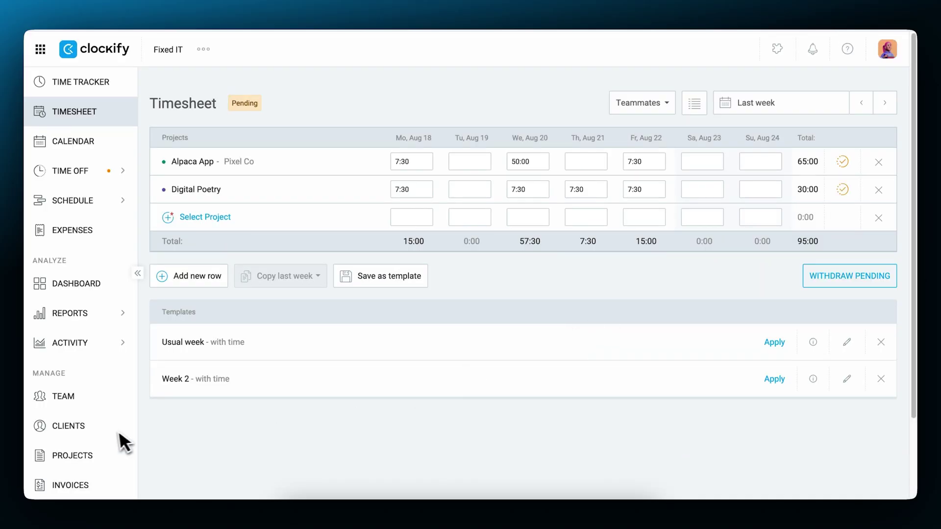
scroll(83, 415, "down", 3)
Approve a pending timesheet and activate time off for the workspace
left_click(83, 415)
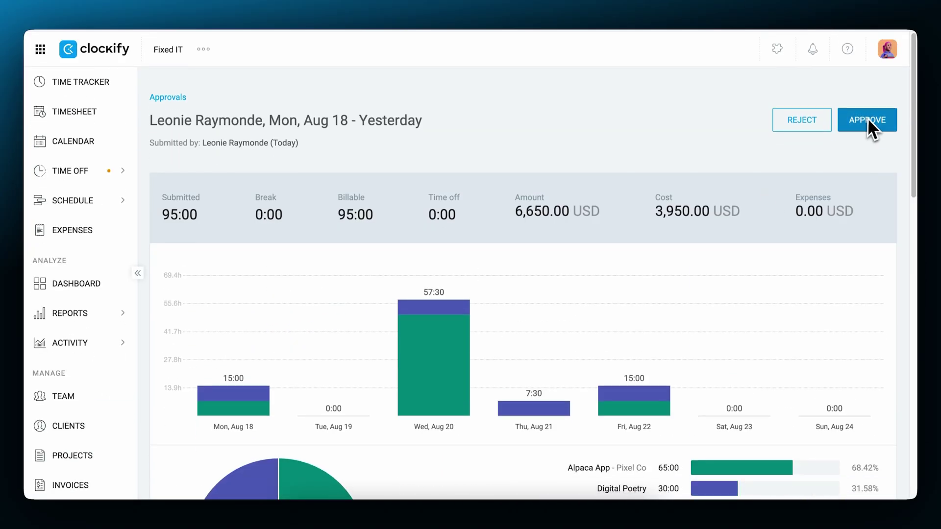
left_click(868, 118)
left_click(589, 315)
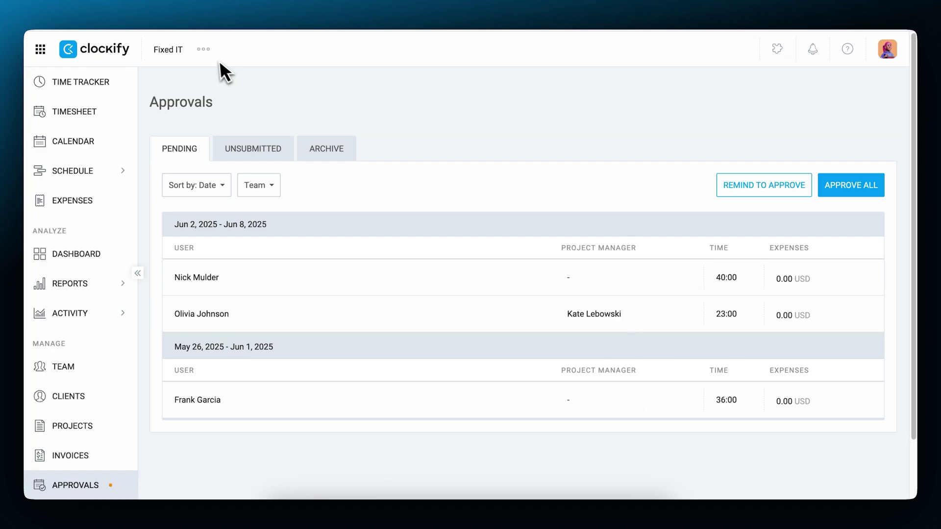
scroll(485, 335, "down", 10)
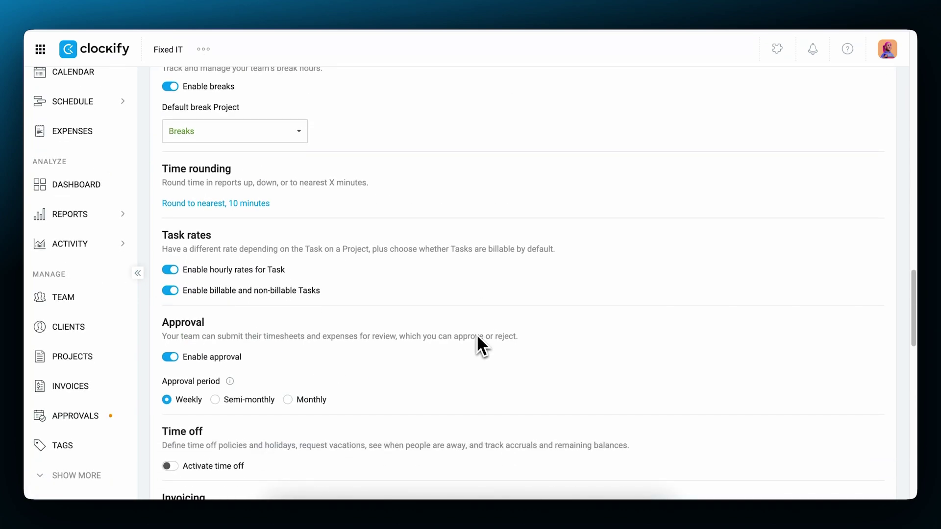
scroll(477, 334, "down", 2)
left_click(168, 351)
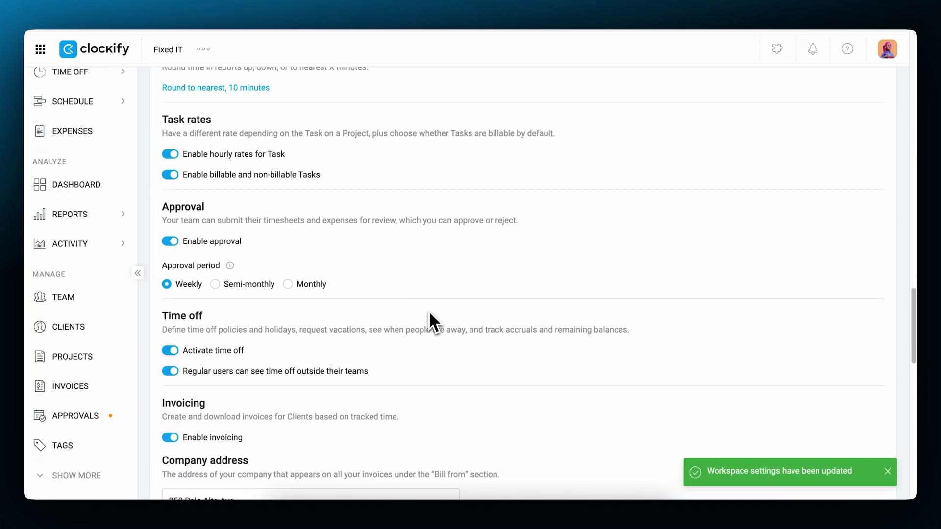
scroll(428, 311, "up", 5)
On Time off, review the workspace holidays list and time off policies
left_click(166, 172)
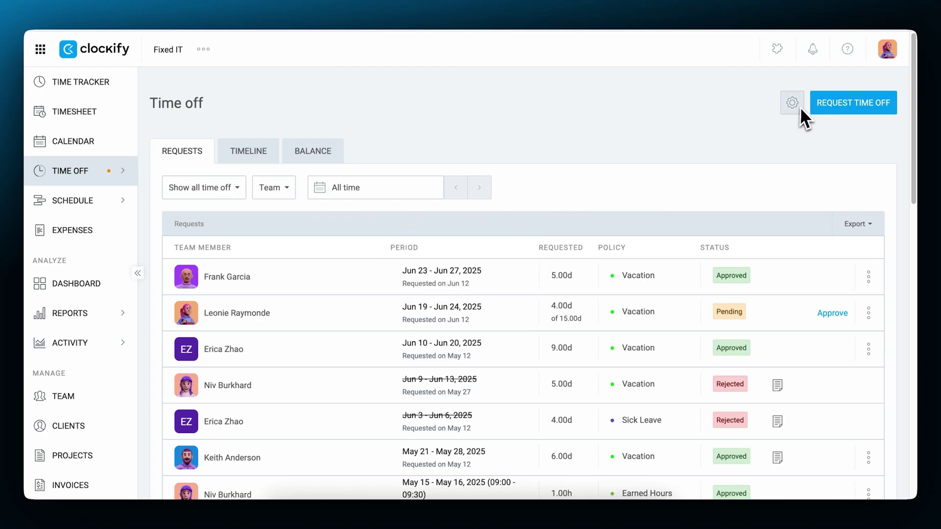
left_click(792, 103)
left_click(803, 130)
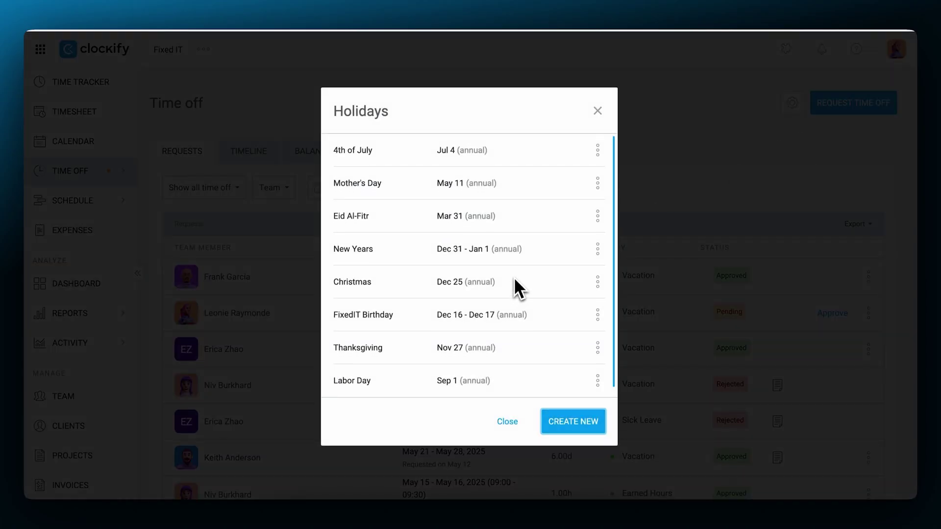
left_click(598, 111)
left_click(793, 103)
left_click(799, 151)
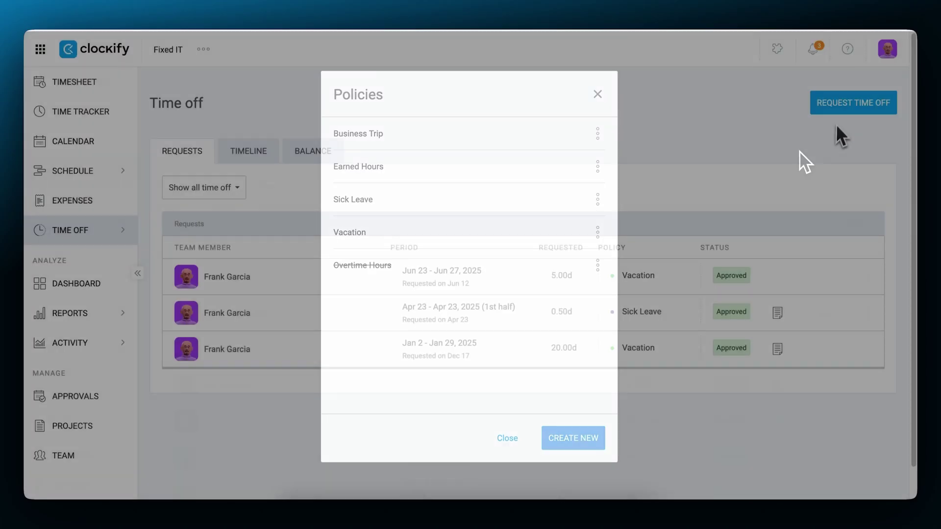
Submit and approve a one-day Vacation request, then view the Timeline and Balance tabs
left_click(853, 103)
left_click(459, 203)
left_click(401, 300)
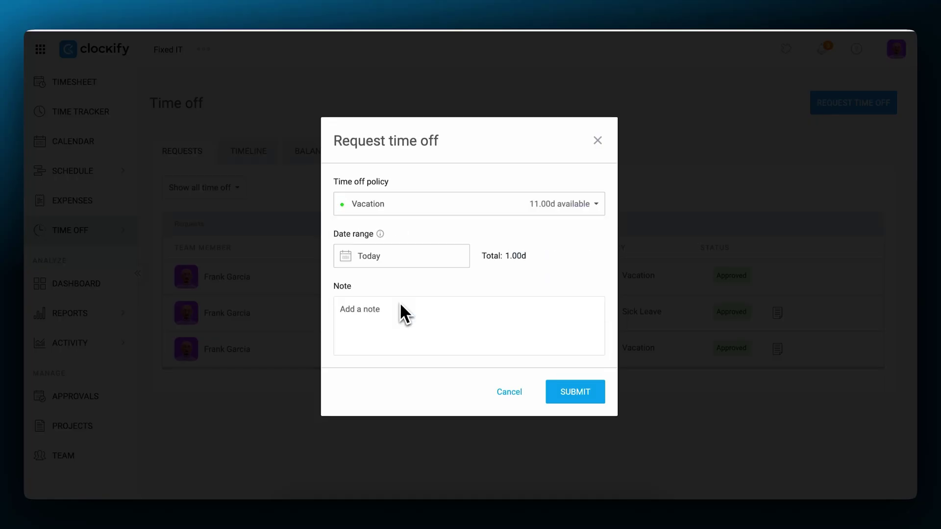
left_click(583, 392)
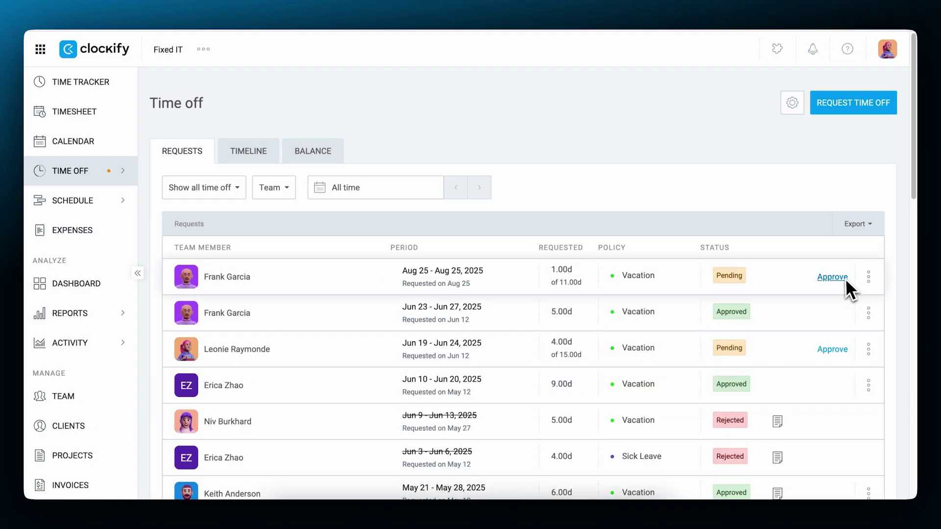
left_click(833, 277)
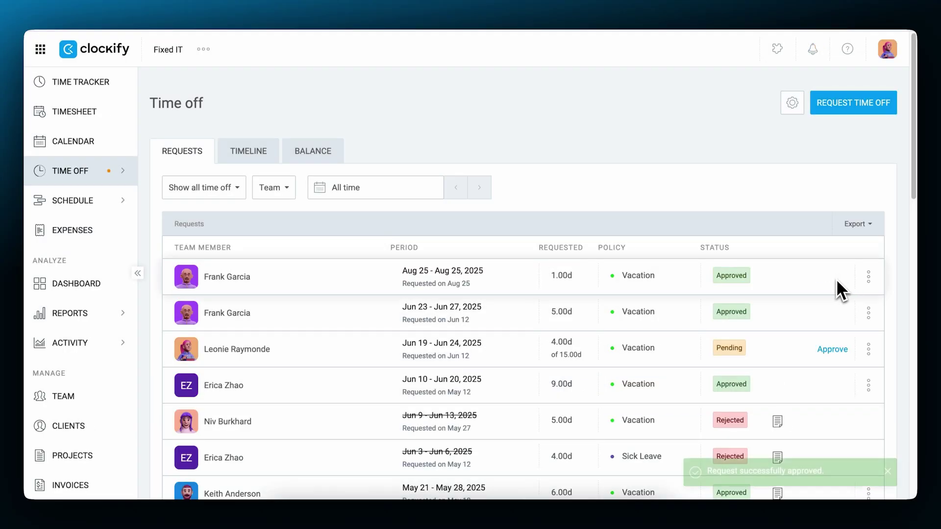
left_click(256, 156)
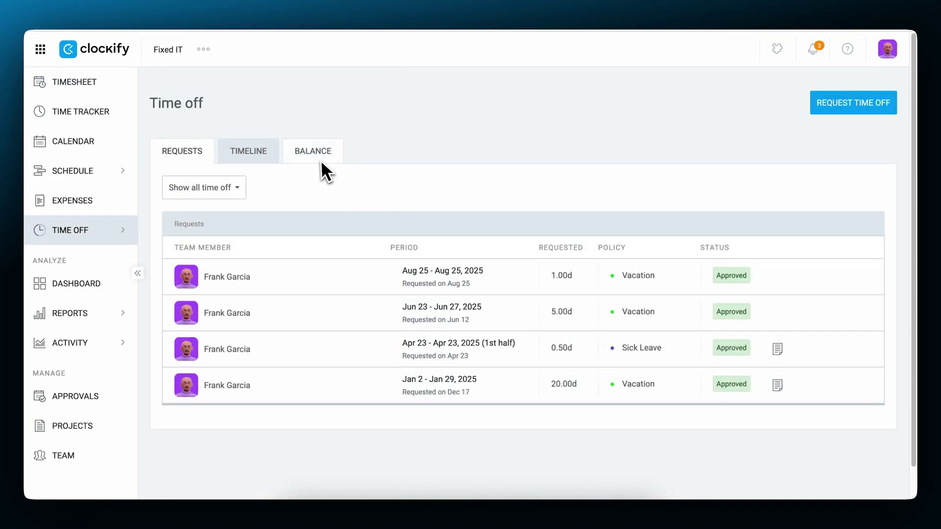
left_click(317, 159)
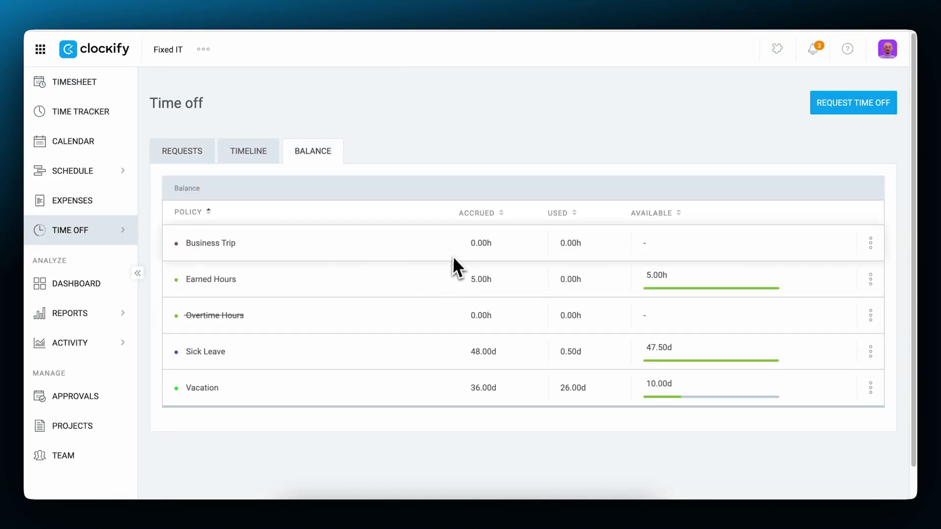